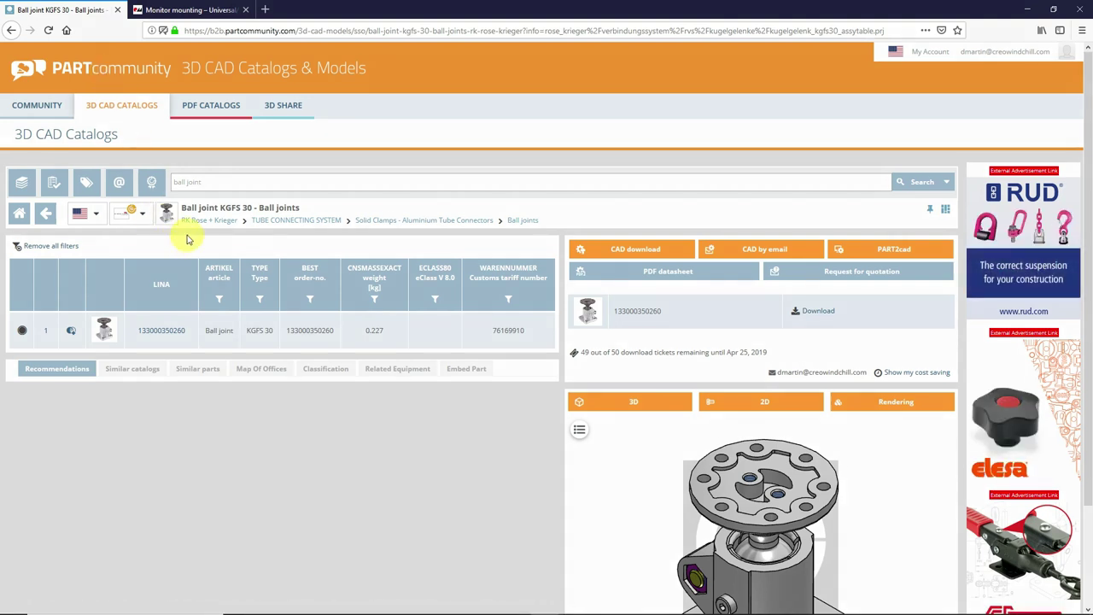
{"action": "left_click", "coordinate": [213, 11]}
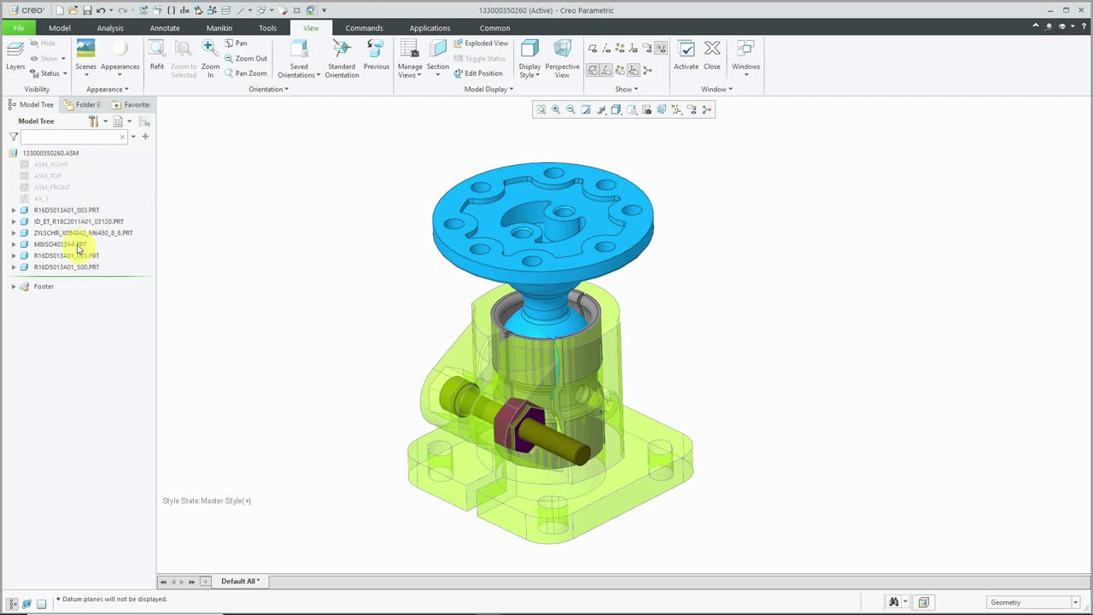
{"action": "left_click", "coordinate": [14, 210]}
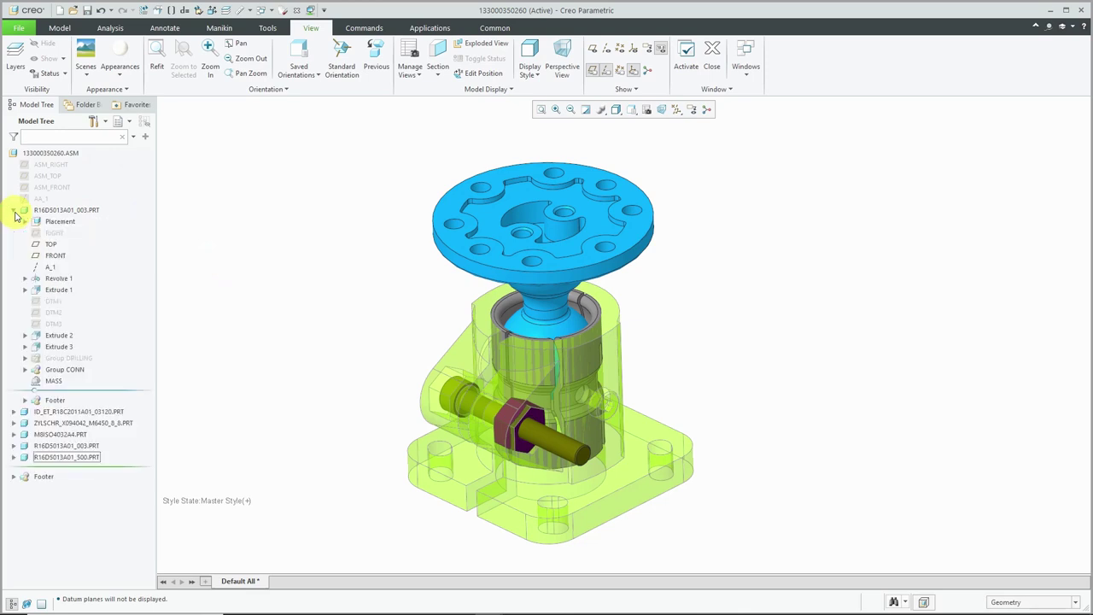
{"action": "left_click", "coordinate": [15, 412]}
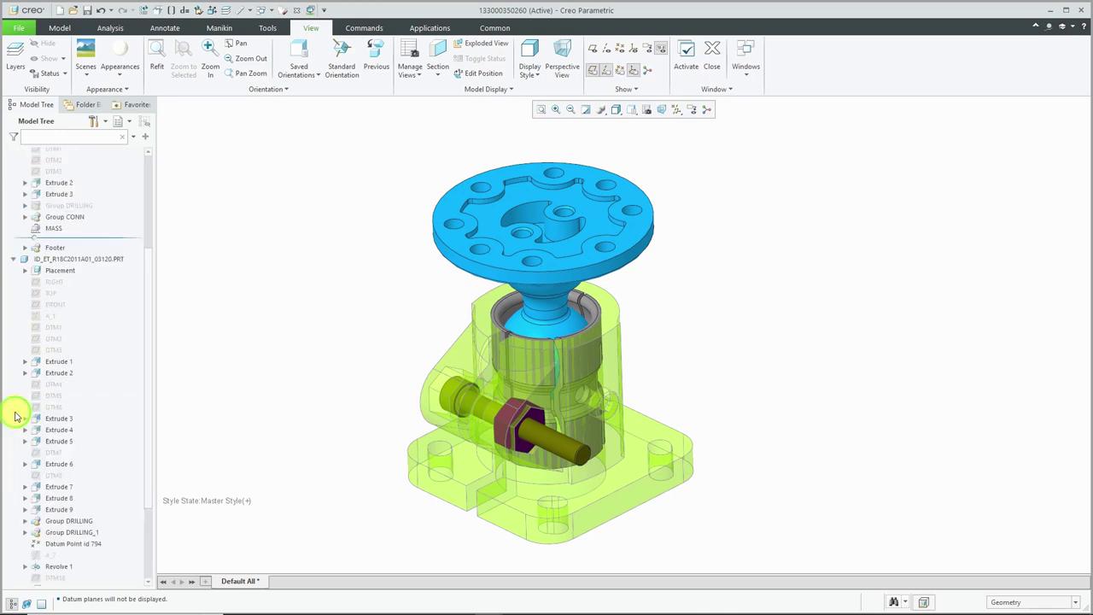
{"action": "scroll", "coordinate": [66, 418], "scroll_direction": "up", "scroll_amount": 3}
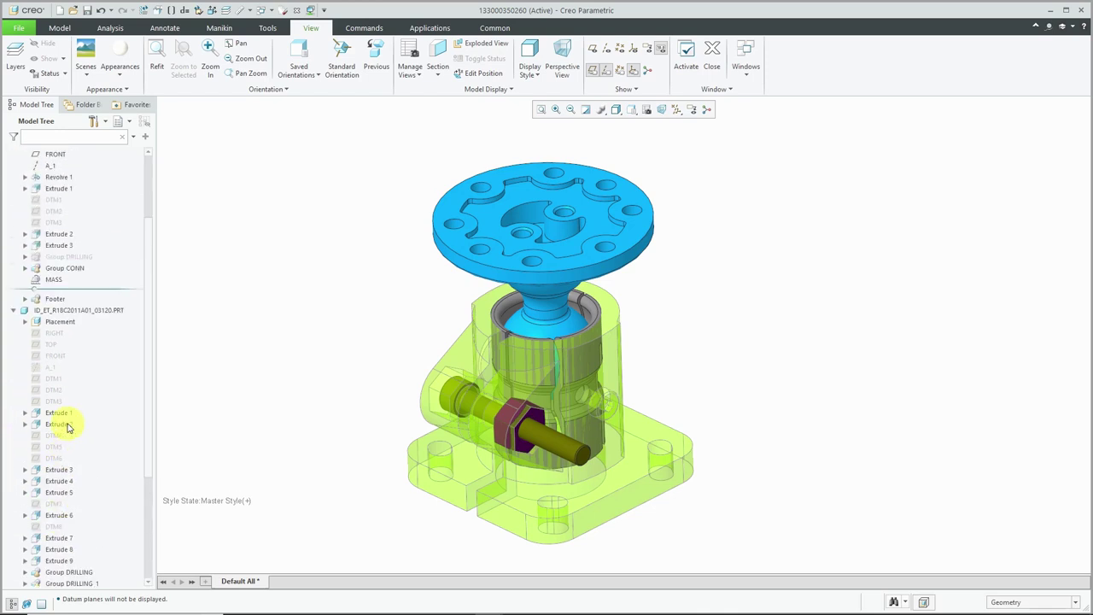
{"action": "left_click", "coordinate": [14, 311]}
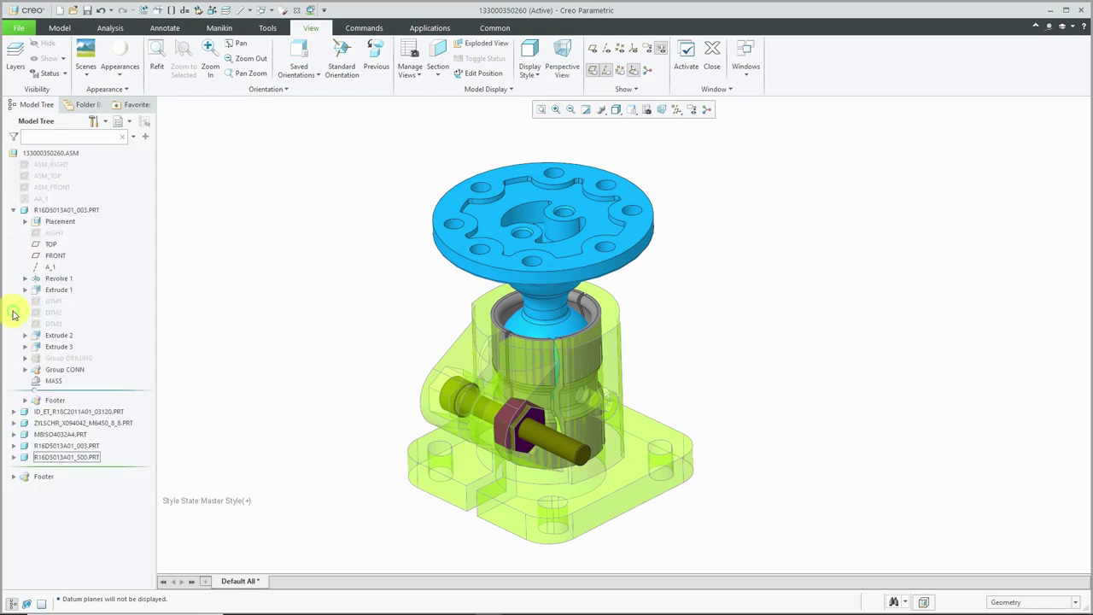
{"action": "left_click", "coordinate": [14, 210]}
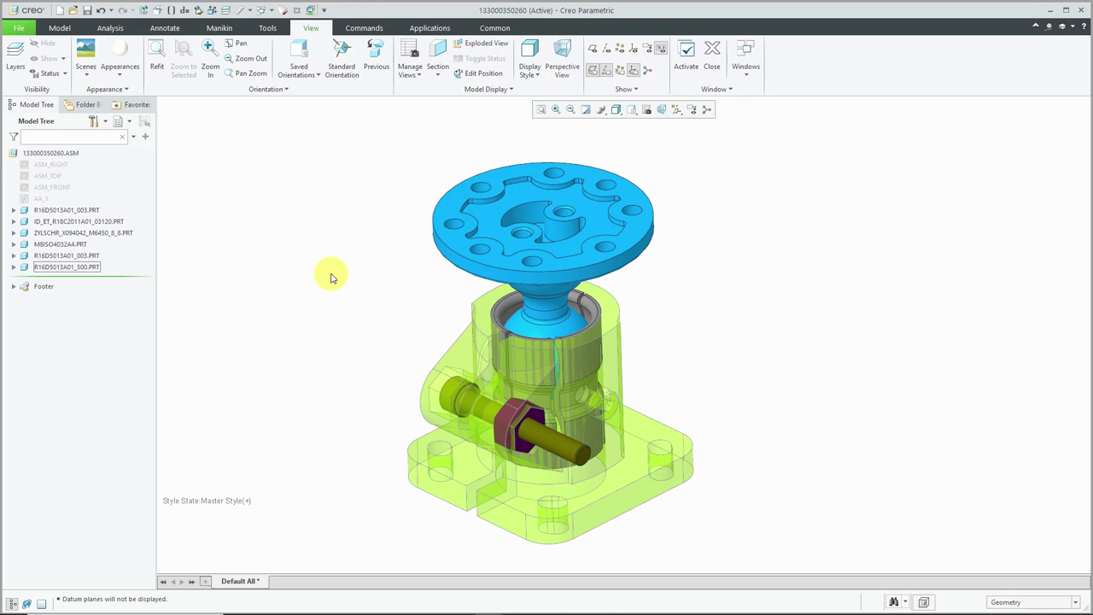
Show datum points and open the ball-stud part R16D5013A01_500 on its own
{"action": "left_click", "coordinate": [676, 109]}
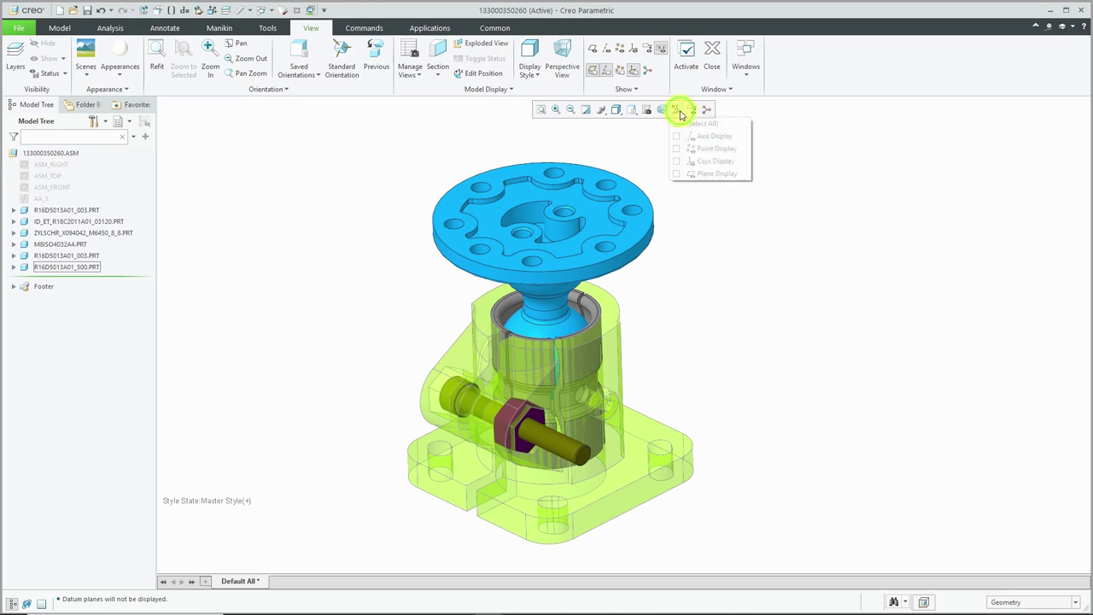
{"action": "left_click", "coordinate": [716, 151]}
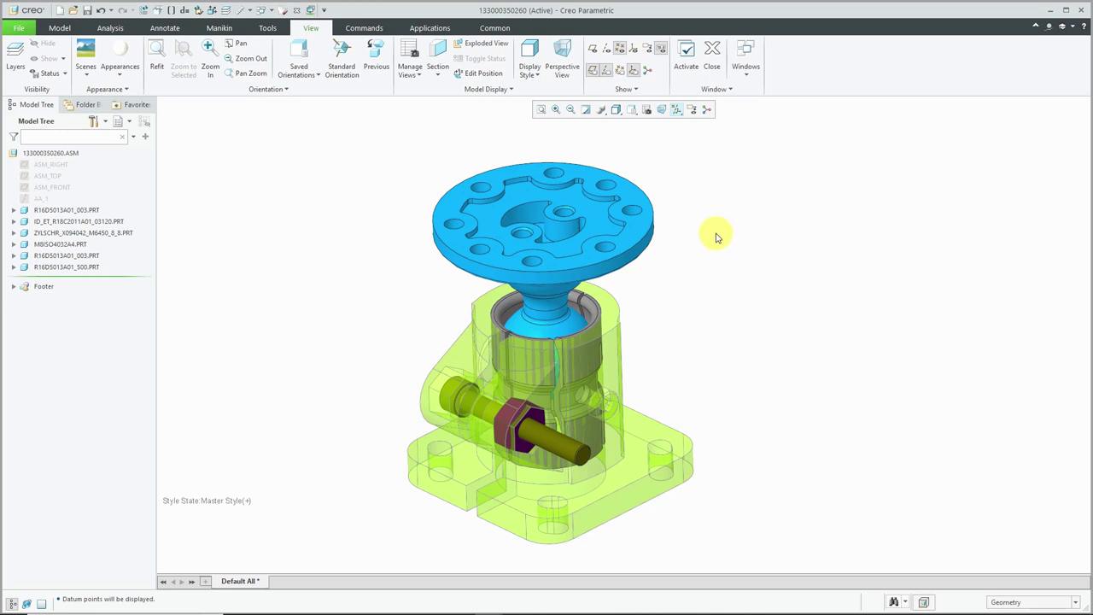
{"action": "left_click", "coordinate": [596, 211]}
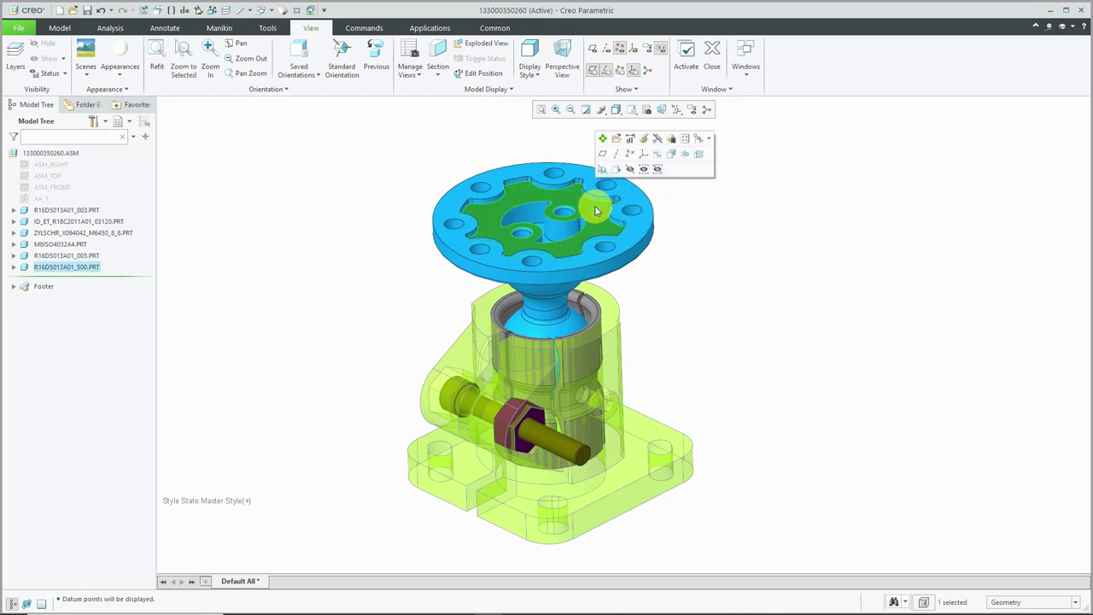
{"action": "left_click", "coordinate": [617, 140]}
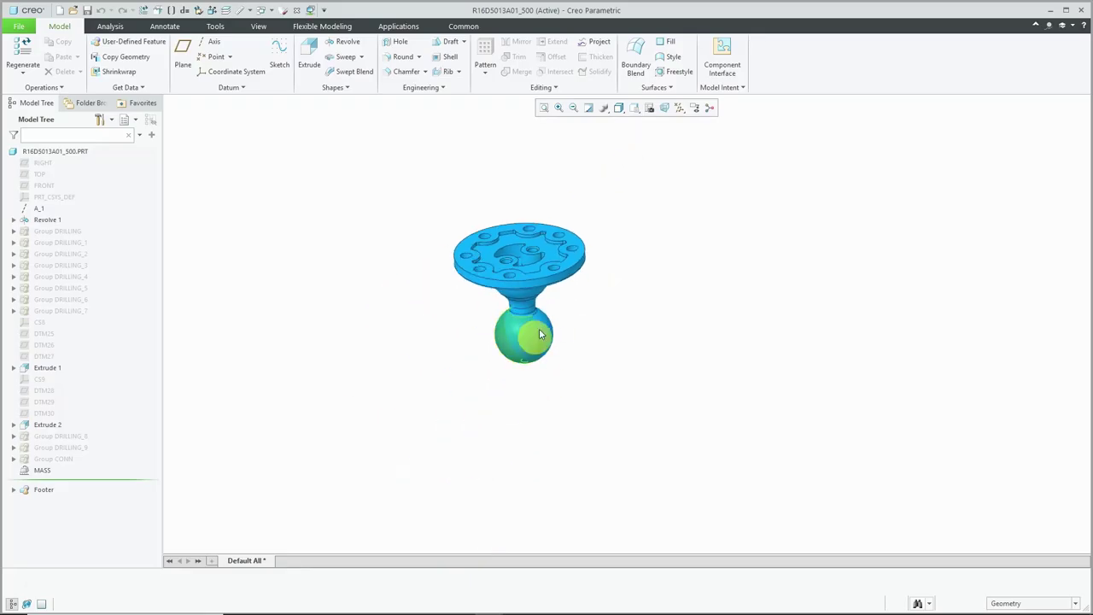
{"action": "scroll", "coordinate": [547, 328], "scroll_direction": "down", "scroll_amount": 3}
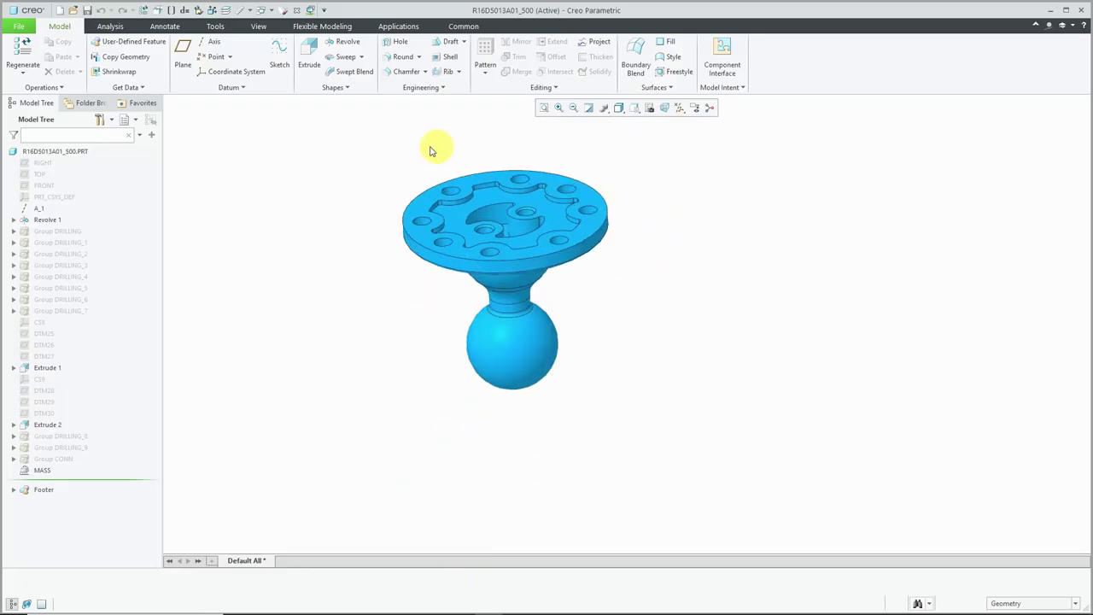
Create a datum point at the ball surface's Center and name it center
{"action": "left_click", "coordinate": [209, 62]}
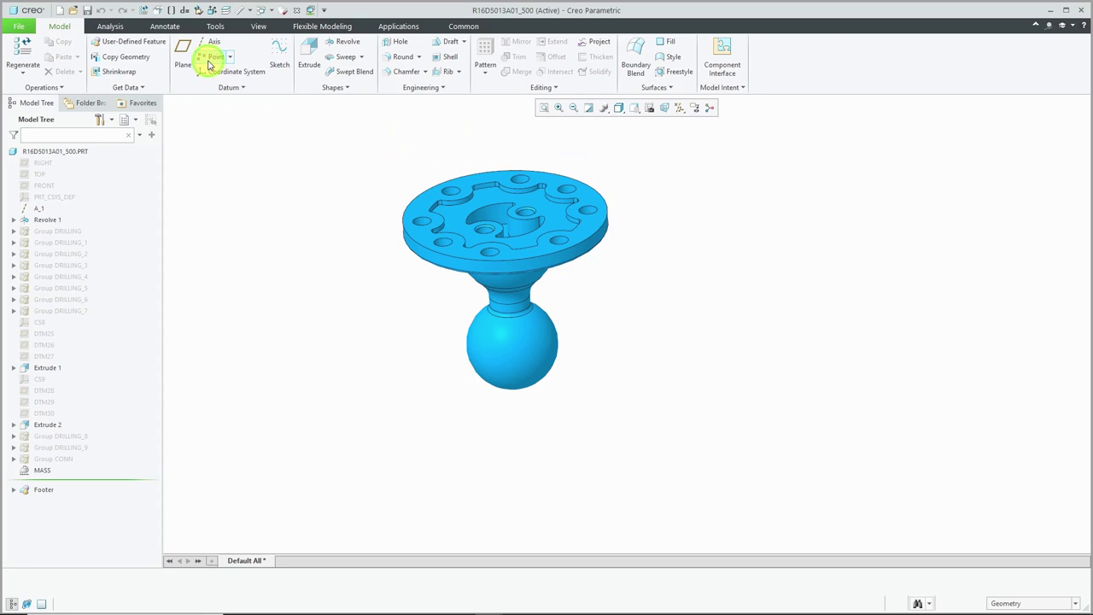
{"action": "left_click", "coordinate": [491, 359]}
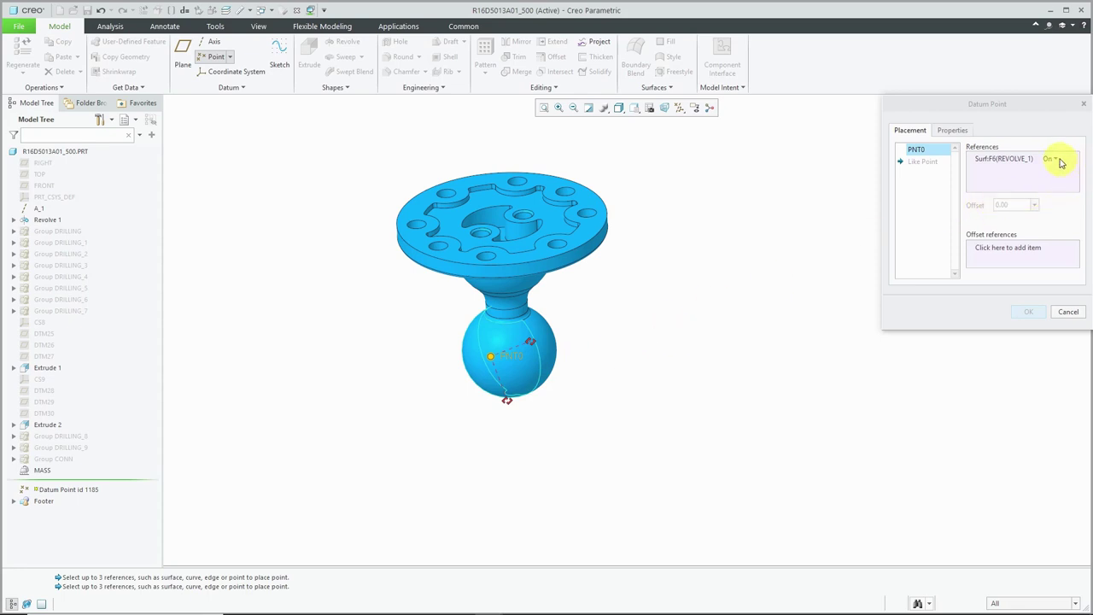
{"action": "left_click", "coordinate": [1060, 161]}
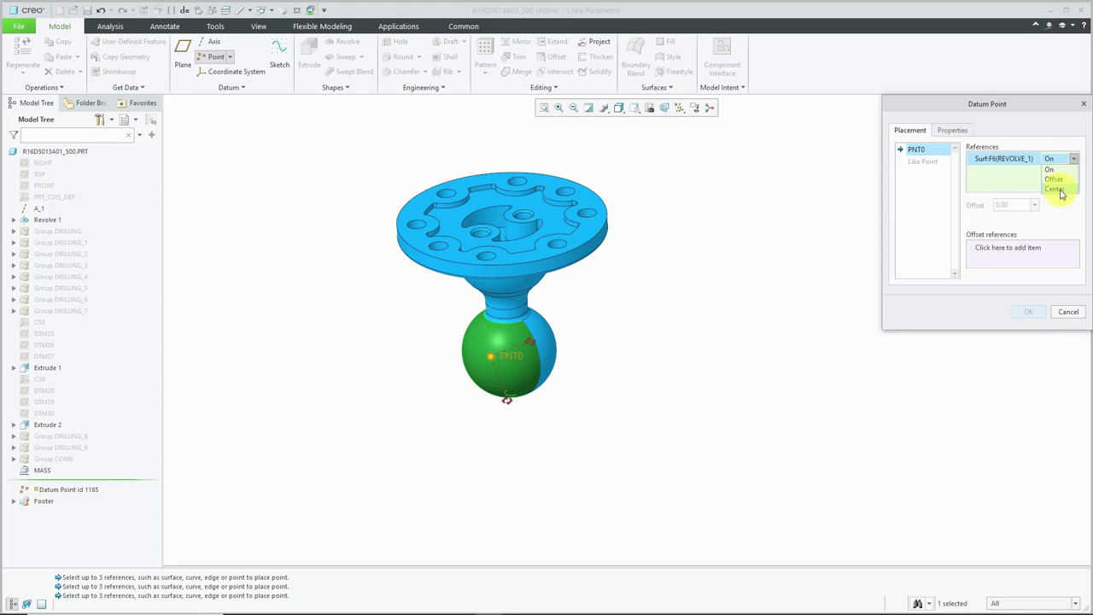
{"action": "left_click", "coordinate": [1056, 190]}
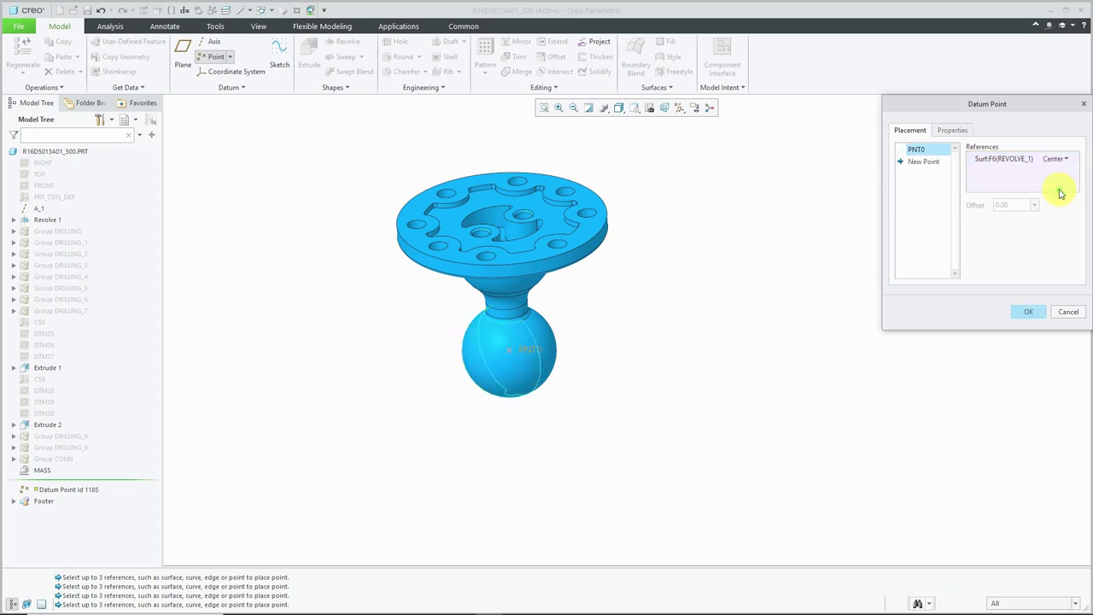
{"action": "left_click", "coordinate": [918, 151]}
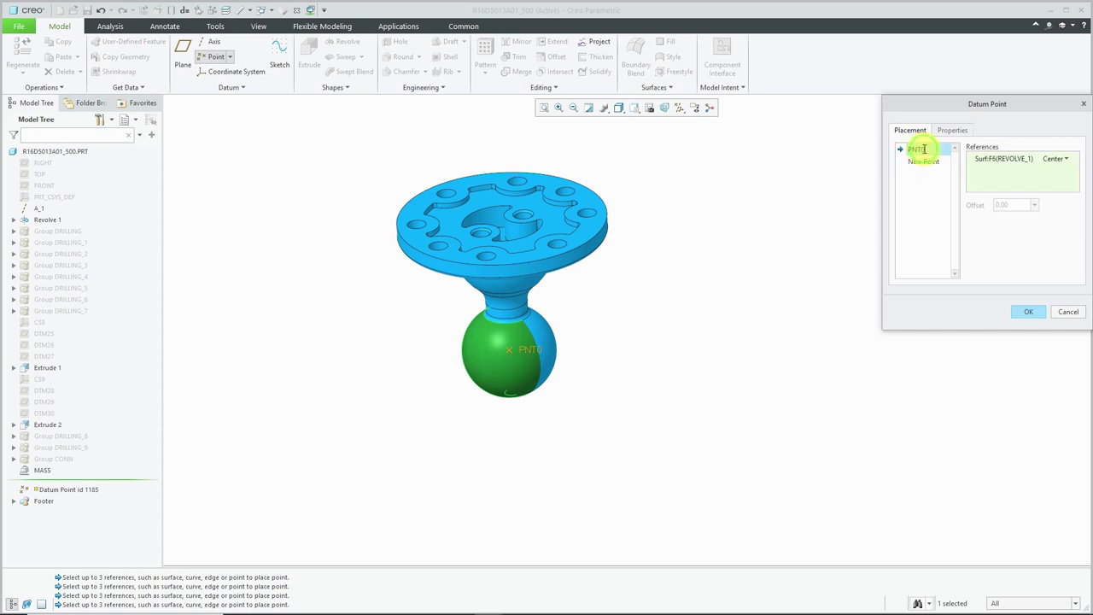
{"action": "left_click", "coordinate": [922, 151]}
{"action": "type", "text": "center"}
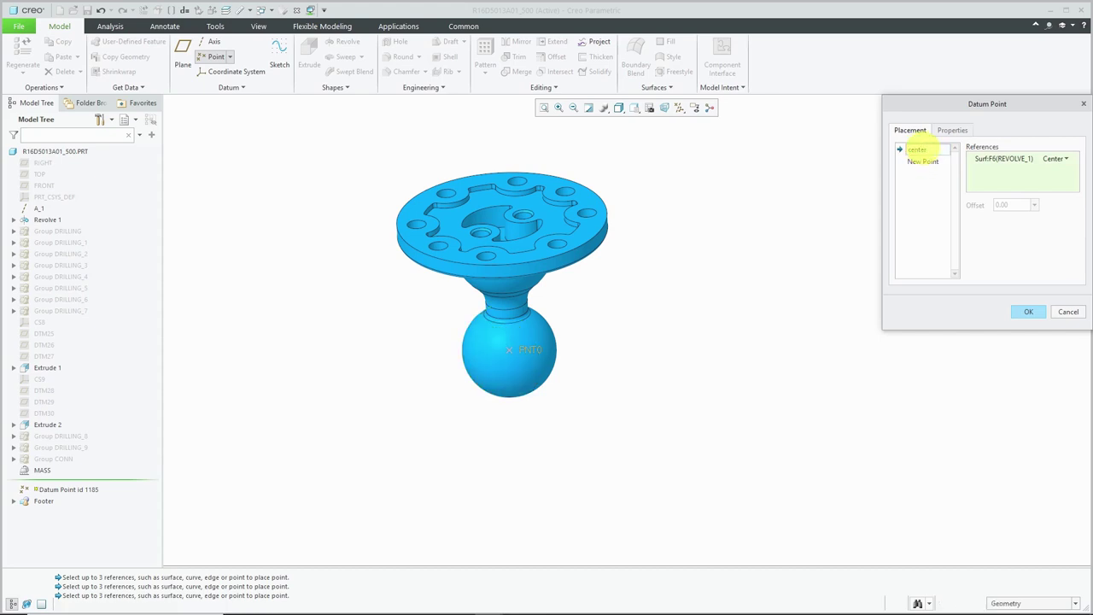
{"action": "key", "text": "Return"}
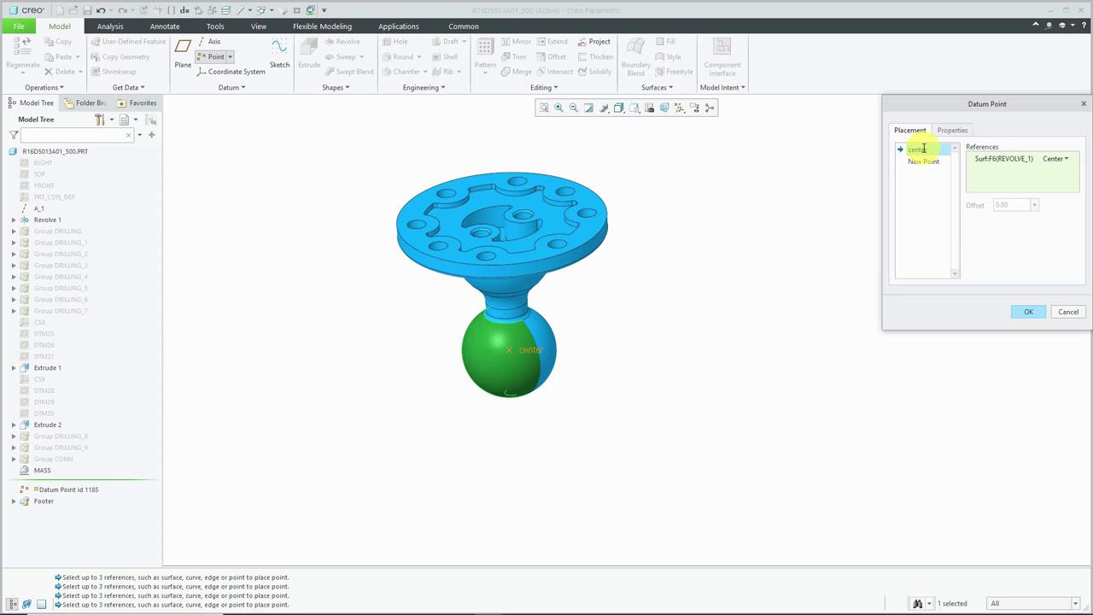
{"action": "left_click", "coordinate": [1029, 312]}
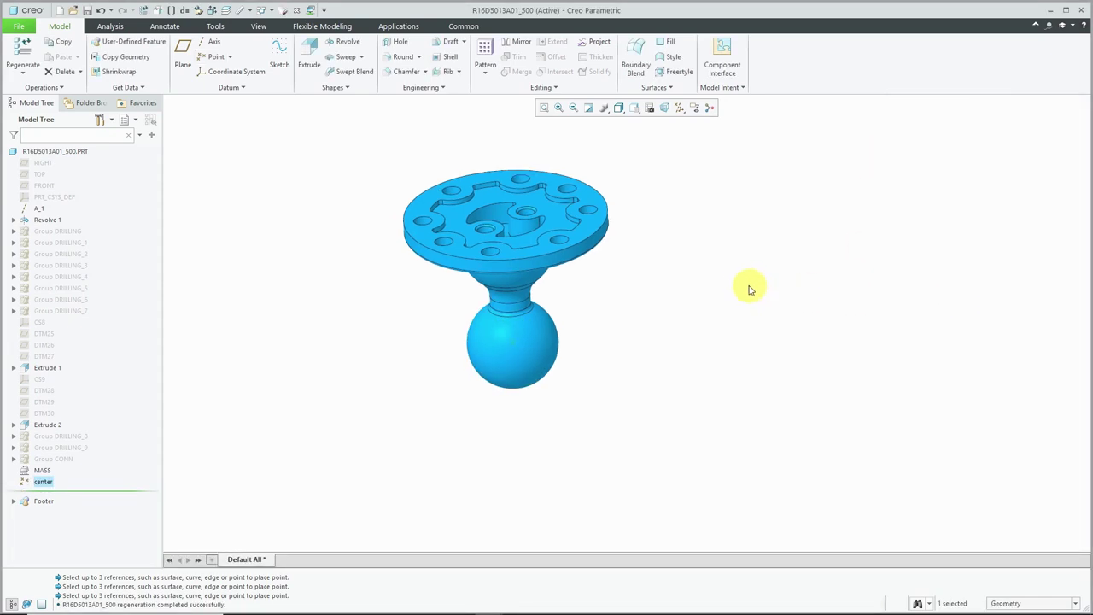
{"action": "left_click", "coordinate": [337, 124]}
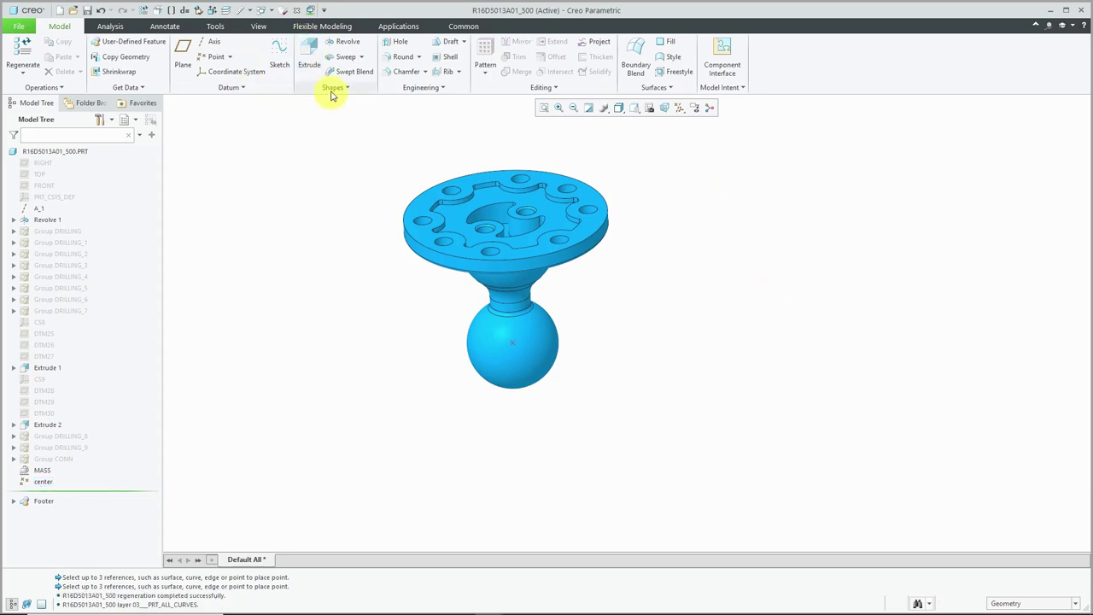
Back in the assembly, open the sleeve part R16D5013A01_003 on its own
{"action": "left_click", "coordinate": [299, 10]}
{"action": "left_click", "coordinate": [303, 44]}
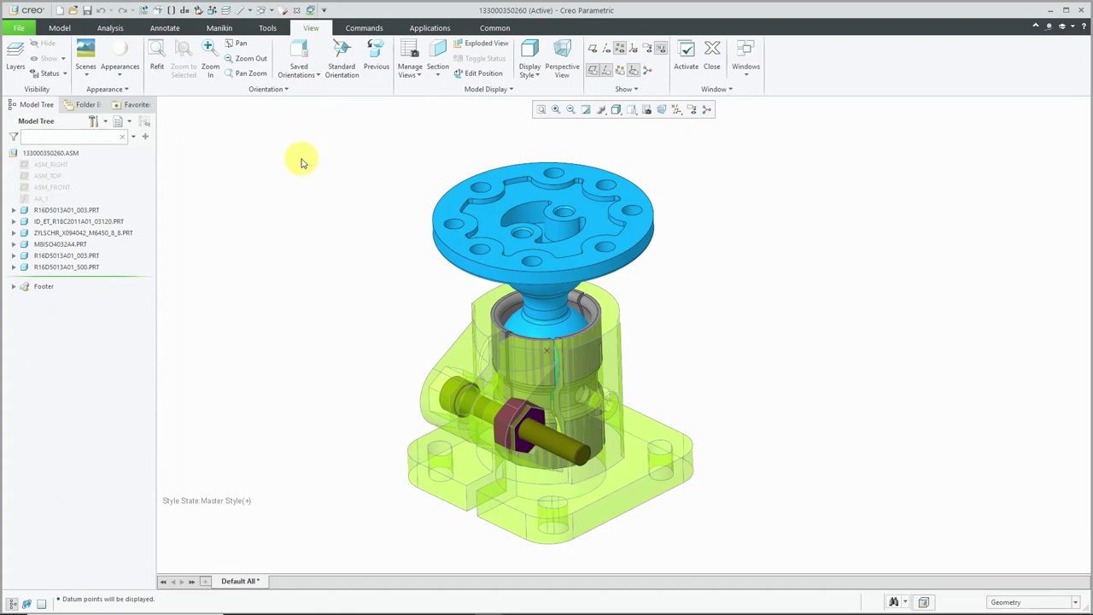
{"action": "left_click", "coordinate": [506, 311]}
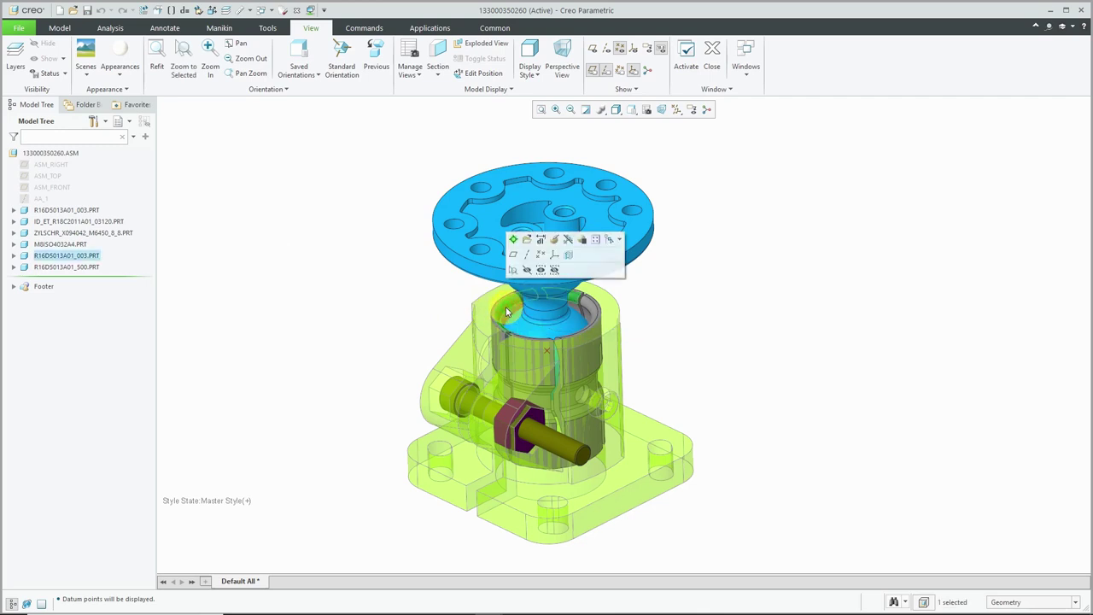
{"action": "left_click", "coordinate": [527, 239]}
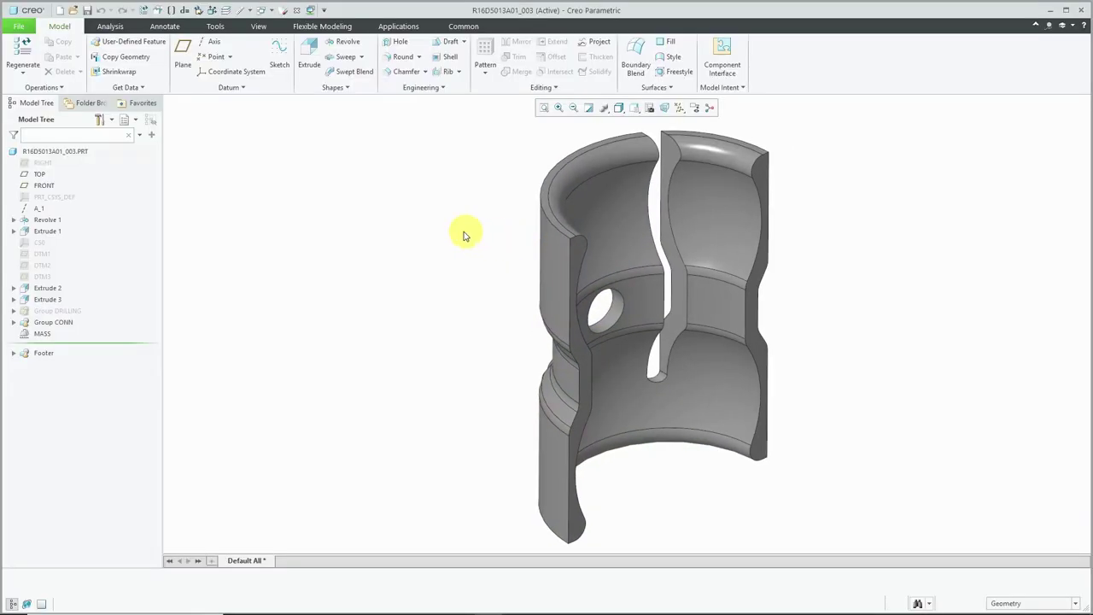
Show the sleeve's datum axes and datum planes, viewed from a top-tilted angle
{"action": "left_click", "coordinate": [680, 107]}
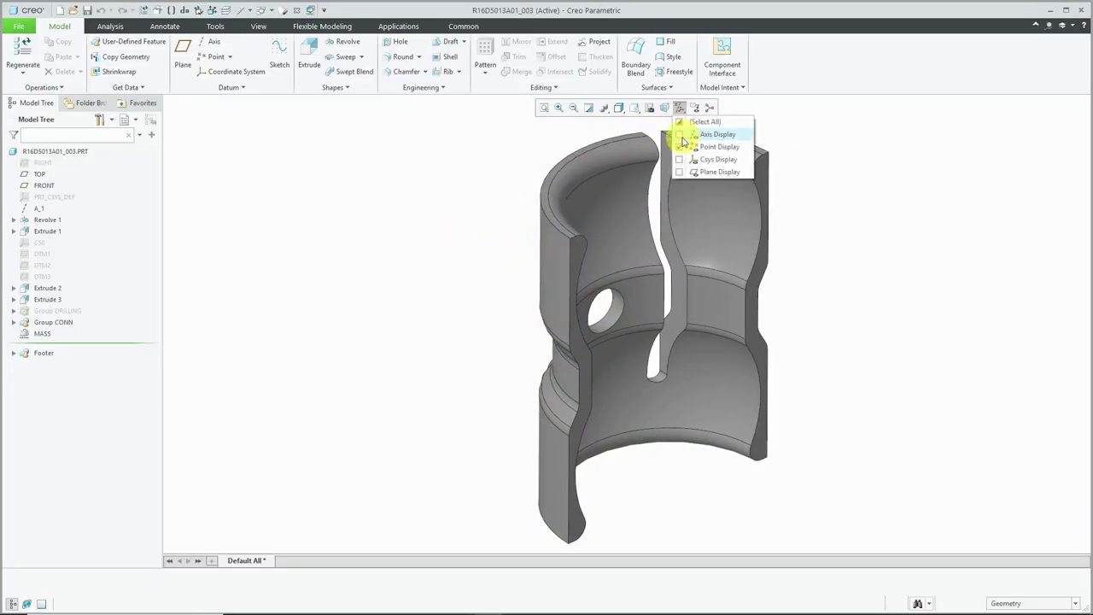
{"action": "left_click", "coordinate": [680, 134]}
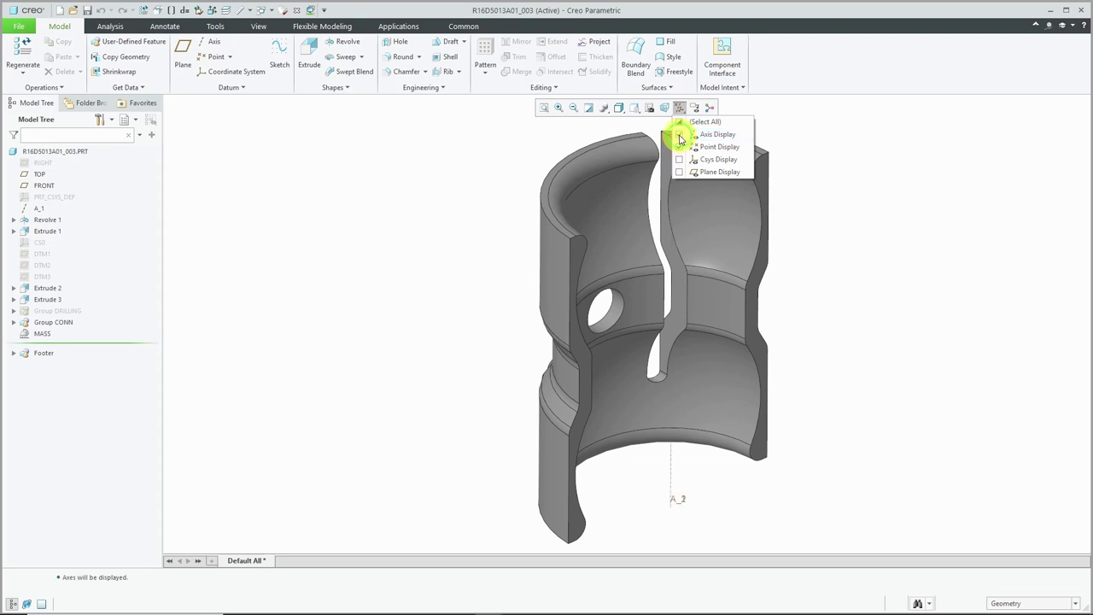
{"action": "left_click", "coordinate": [680, 174]}
{"action": "mouse_move", "coordinate": [398, 224]}
{"action": "middle_mouse_down"}
{"action": "mouse_move", "coordinate": [398, 237]}
{"action": "mouse_move", "coordinate": [476, 245]}
{"action": "mouse_move", "coordinate": [561, 281]}
{"action": "mouse_move", "coordinate": [552, 207]}
{"action": "middle_mouse_up"}
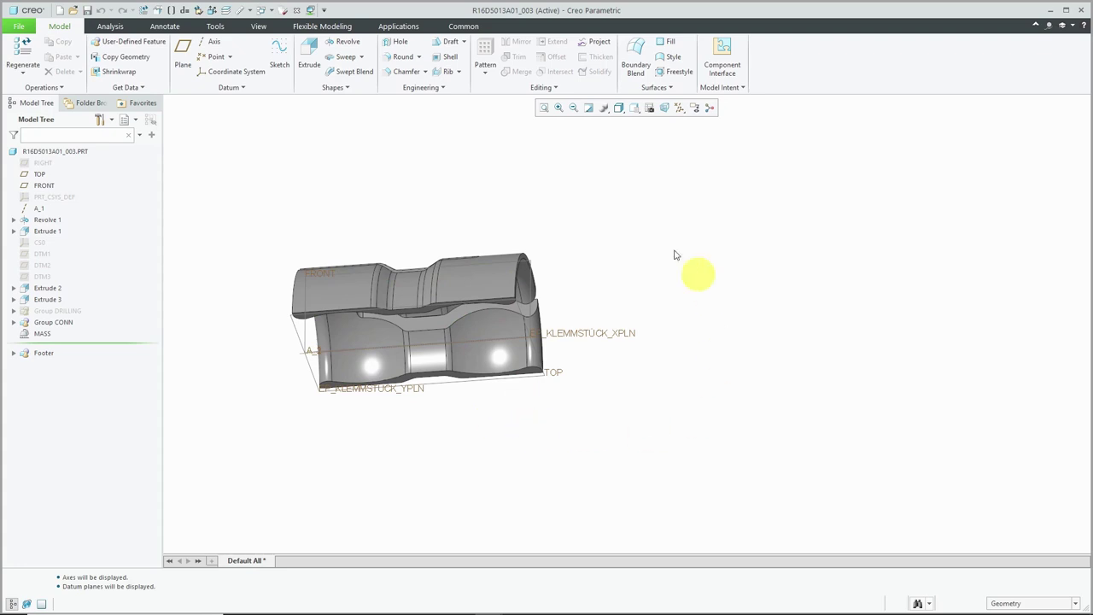
Start a sketch on the EP_KLEMMSTÜCK_XPLN plane with the viewing direction flipped
{"action": "left_click", "coordinate": [279, 57]}
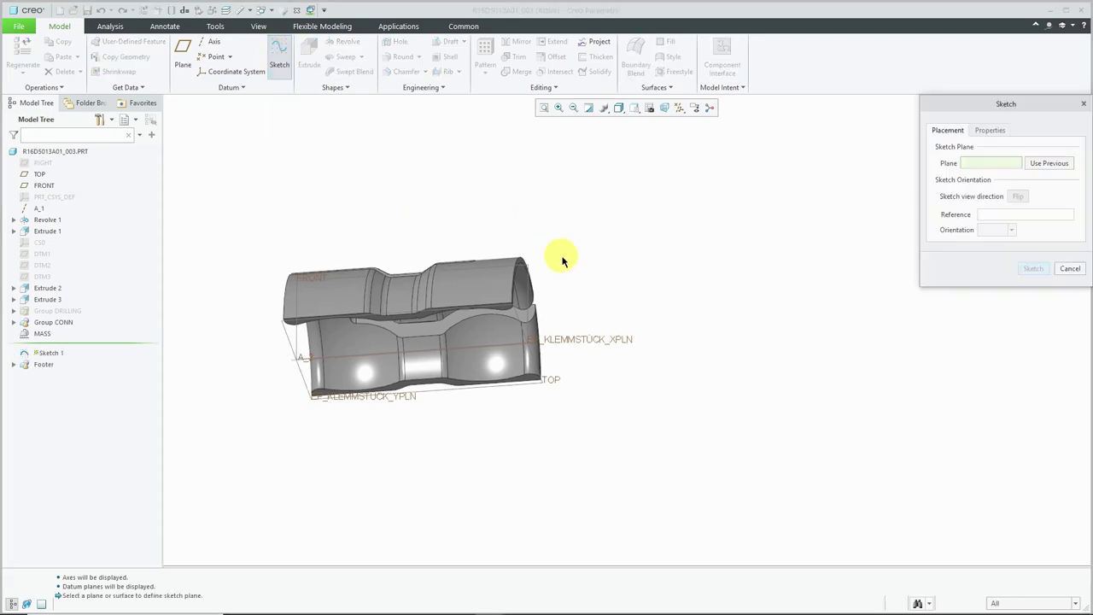
{"action": "left_click", "coordinate": [531, 294]}
{"action": "mouse_move", "coordinate": [603, 283]}
{"action": "middle_mouse_down"}
{"action": "mouse_move", "coordinate": [549, 311]}
{"action": "mouse_move", "coordinate": [541, 293]}
{"action": "mouse_move", "coordinate": [536, 347]}
{"action": "mouse_move", "coordinate": [578, 334]}
{"action": "mouse_move", "coordinate": [524, 334]}
{"action": "middle_mouse_up"}
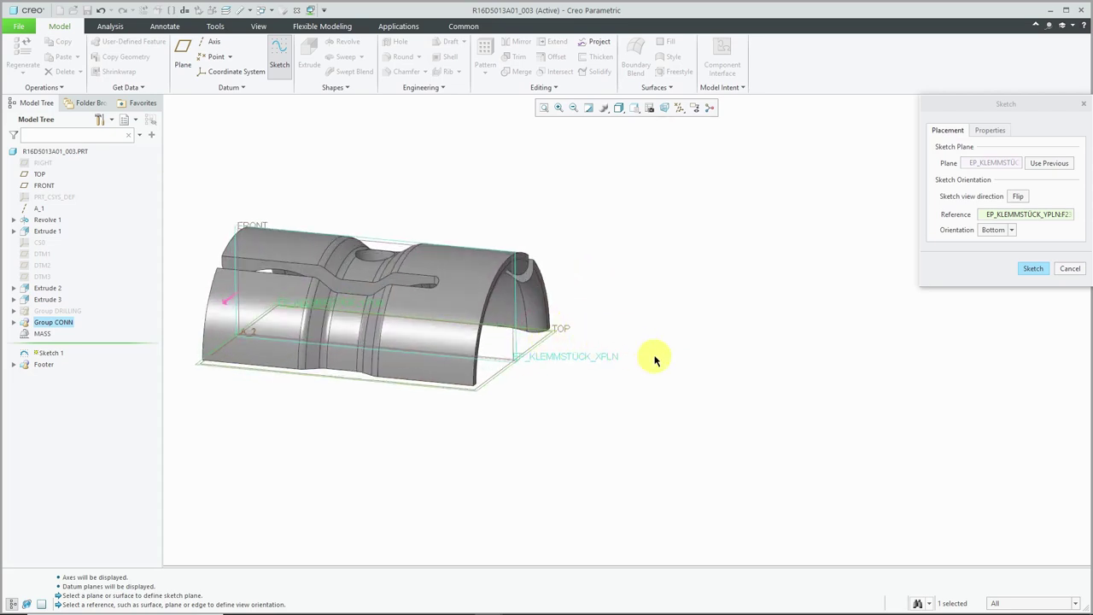
{"action": "left_click", "coordinate": [1013, 195]}
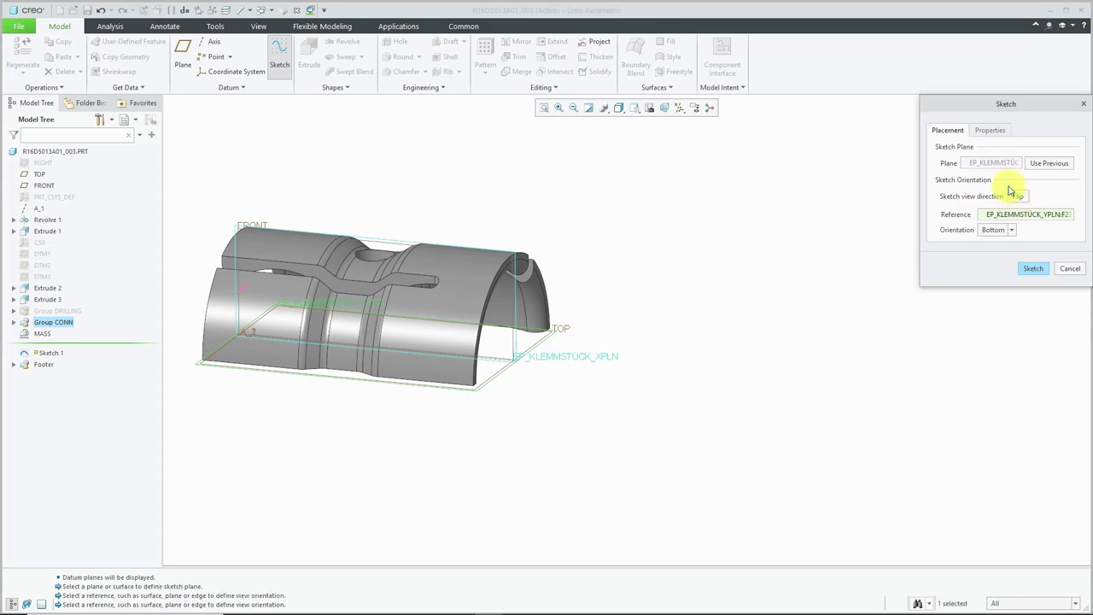
{"action": "left_click", "coordinate": [1035, 271]}
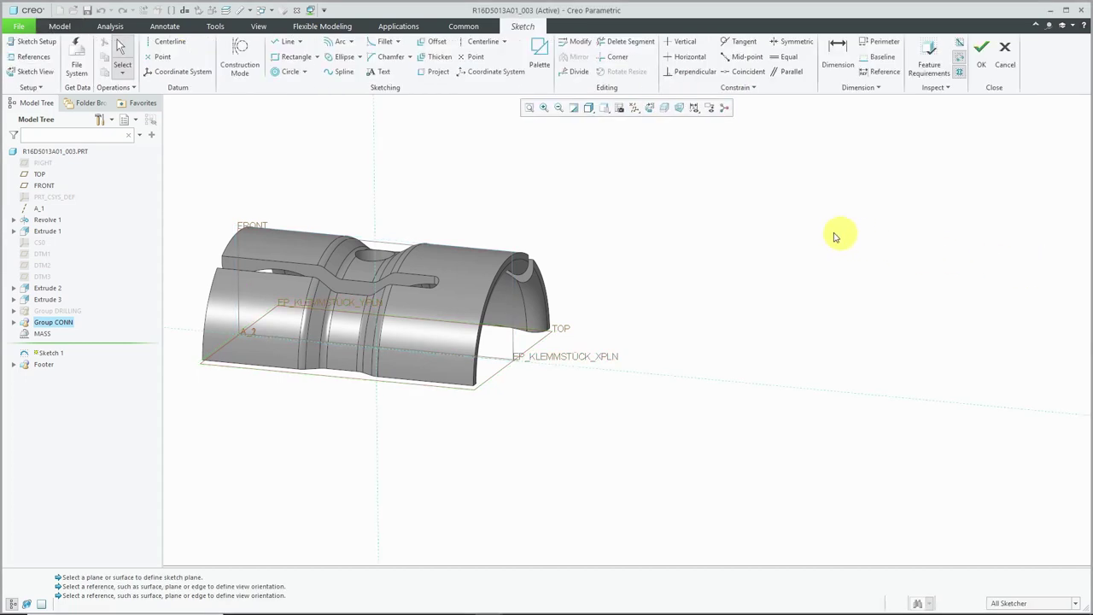
View the sketch plane head-on, turn off Clip Model, and change sketch orientation to Top
{"action": "left_click", "coordinate": [649, 108]}
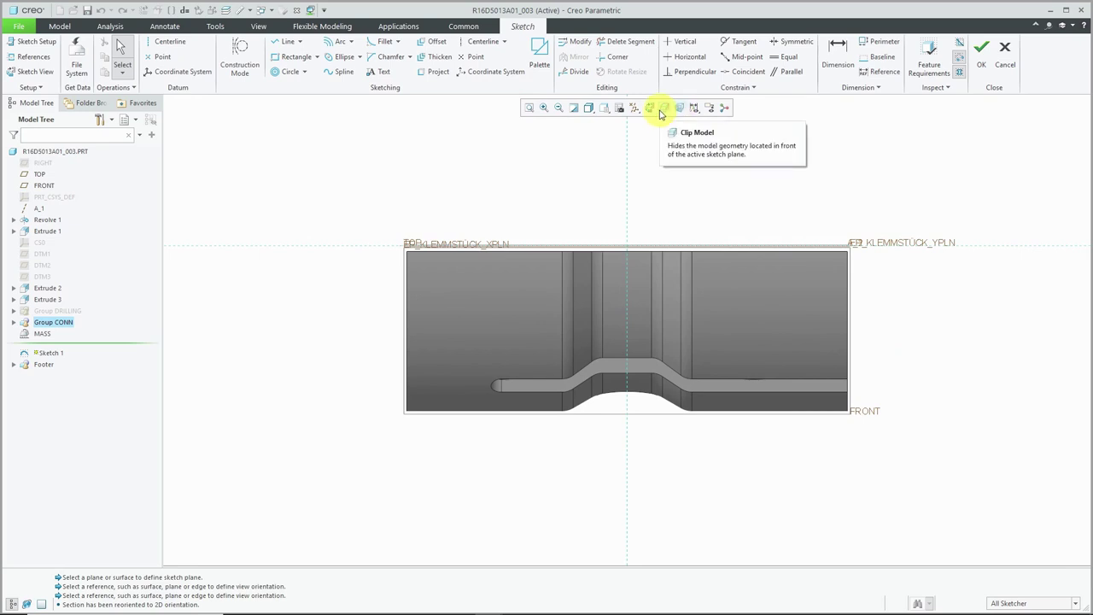
{"action": "left_click", "coordinate": [664, 111]}
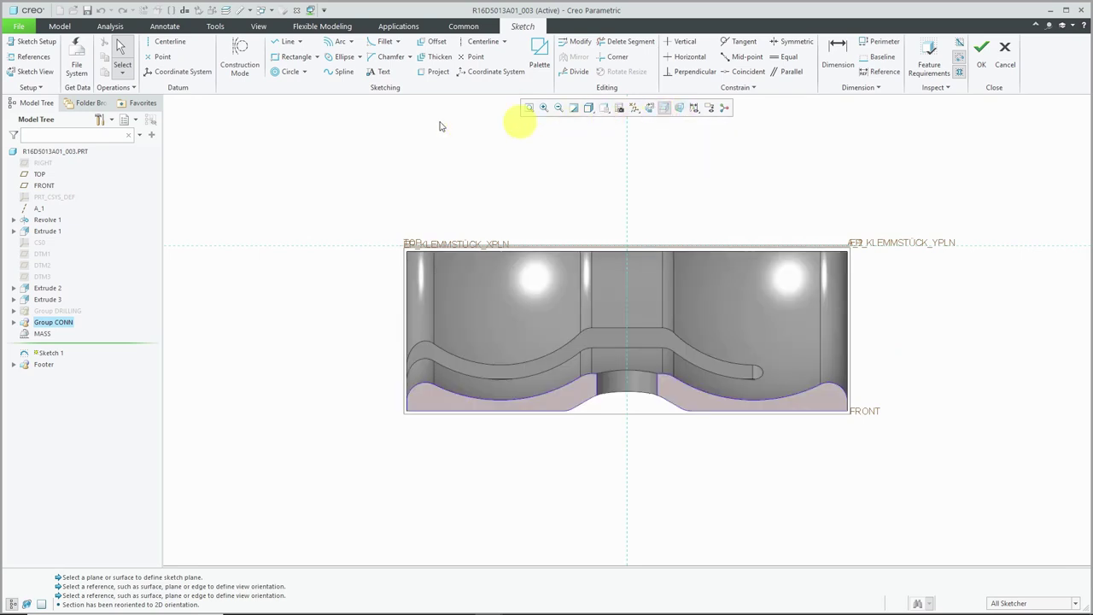
{"action": "left_click", "coordinate": [38, 48]}
{"action": "left_click", "coordinate": [995, 235]}
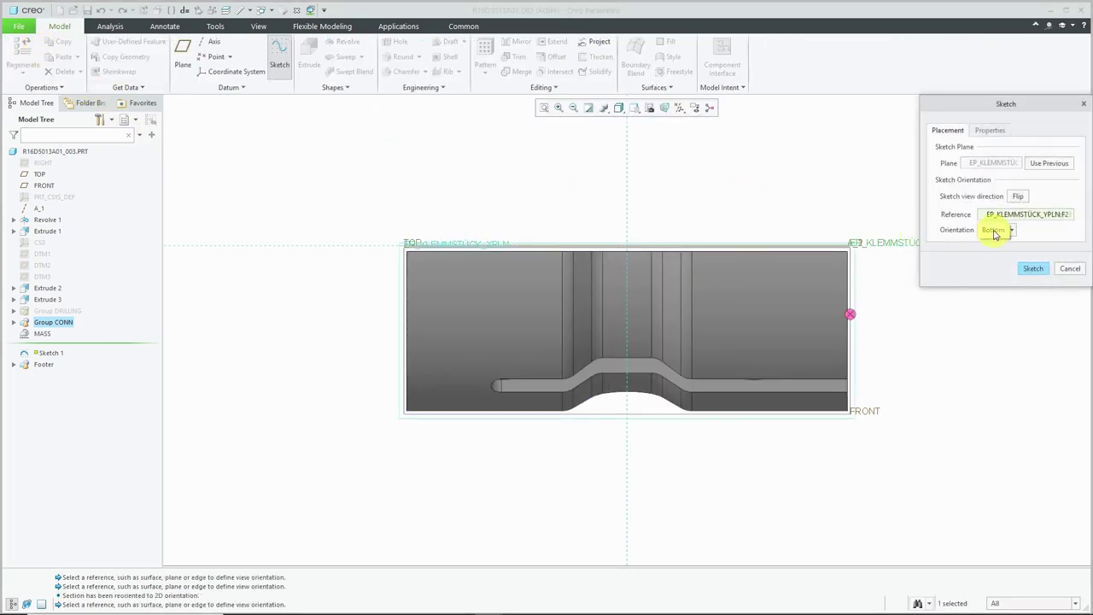
{"action": "left_click", "coordinate": [1000, 243]}
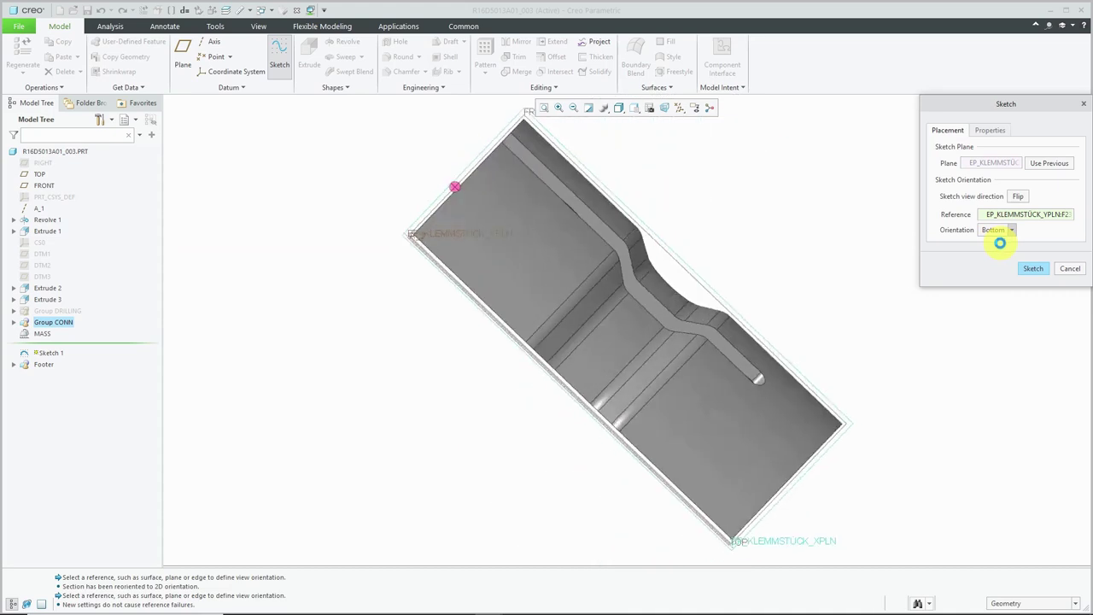
{"action": "left_click", "coordinate": [1035, 269]}
{"action": "left_click", "coordinate": [1038, 269]}
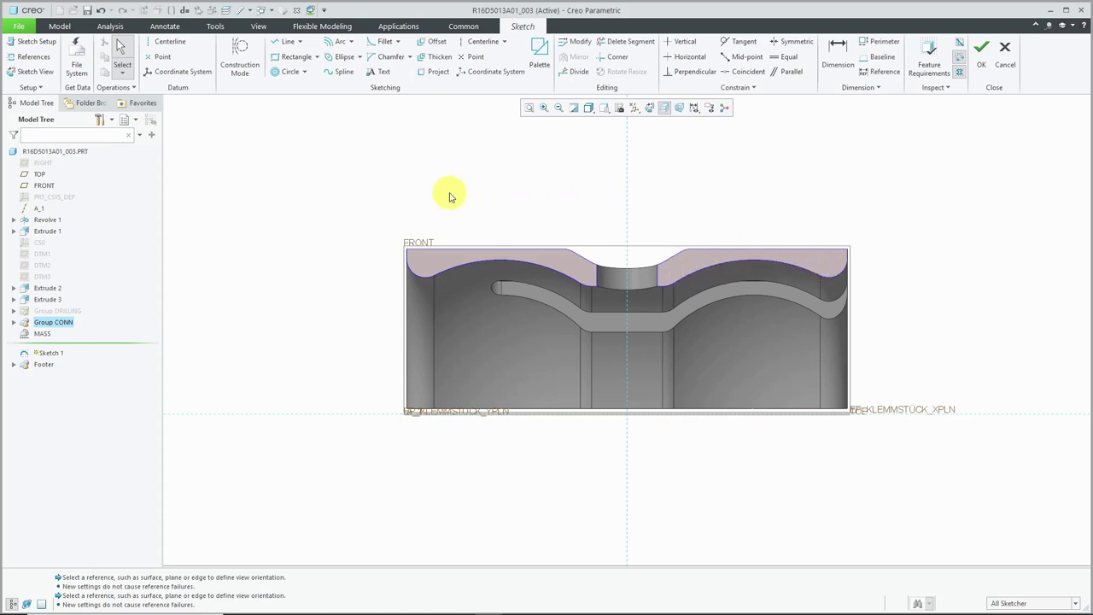
Add Revolve_1's section with the sketch plane (X sec) as a reference and solve it to fully placed
{"action": "left_click", "coordinate": [32, 56]}
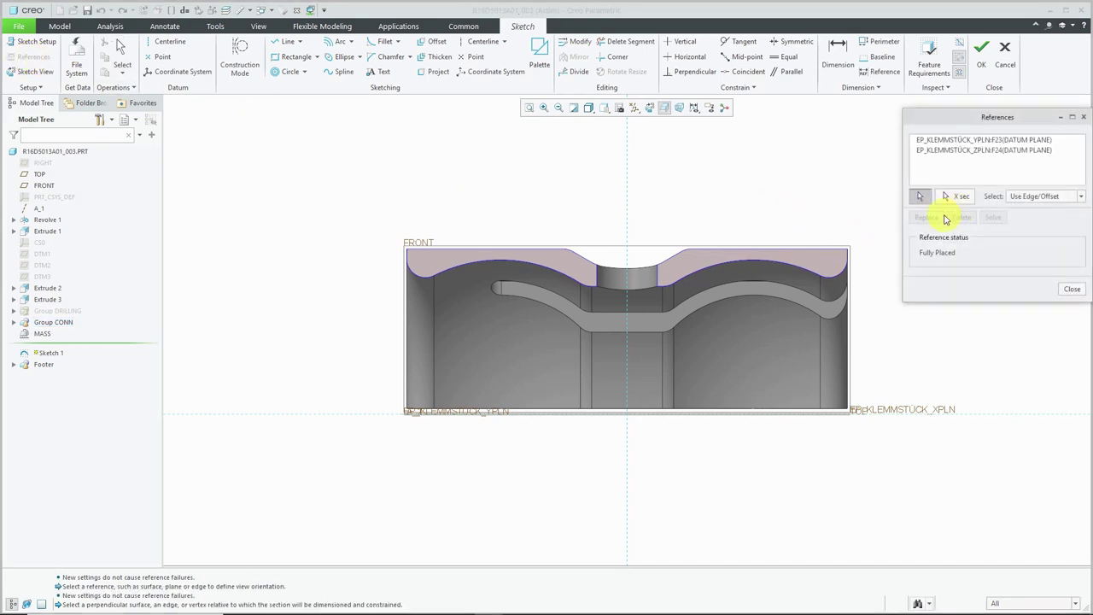
{"action": "left_click", "coordinate": [797, 268]}
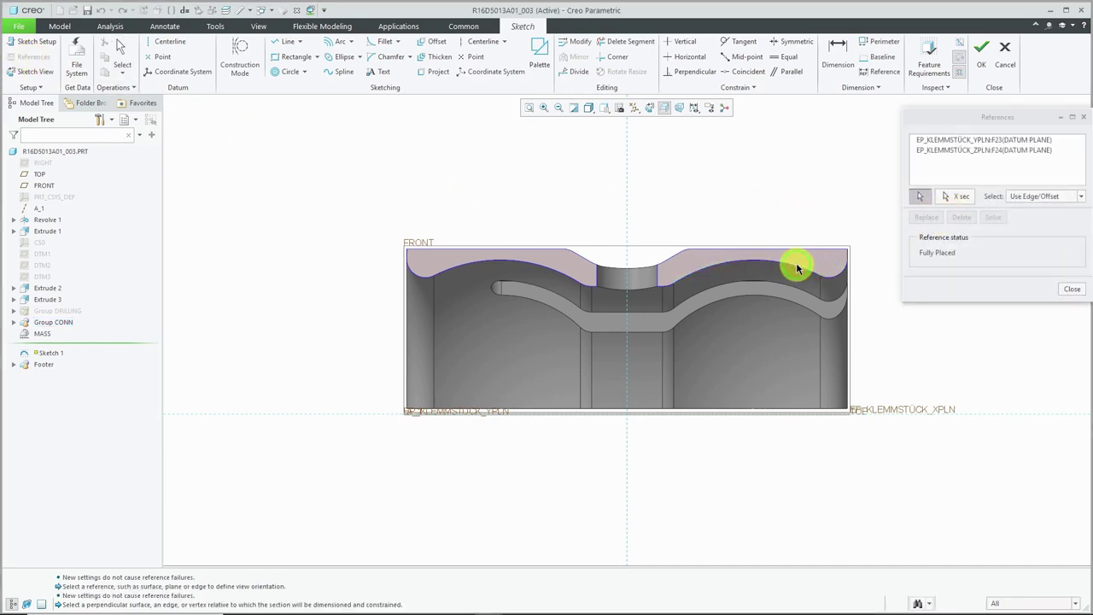
{"action": "left_click", "coordinate": [958, 198]}
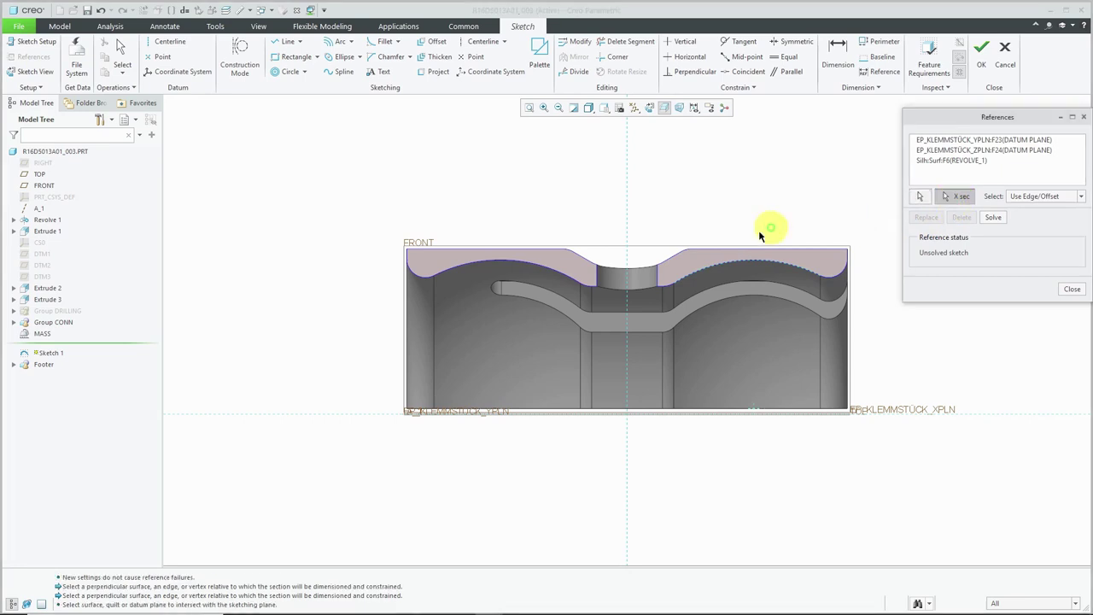
{"action": "left_click", "coordinate": [500, 274]}
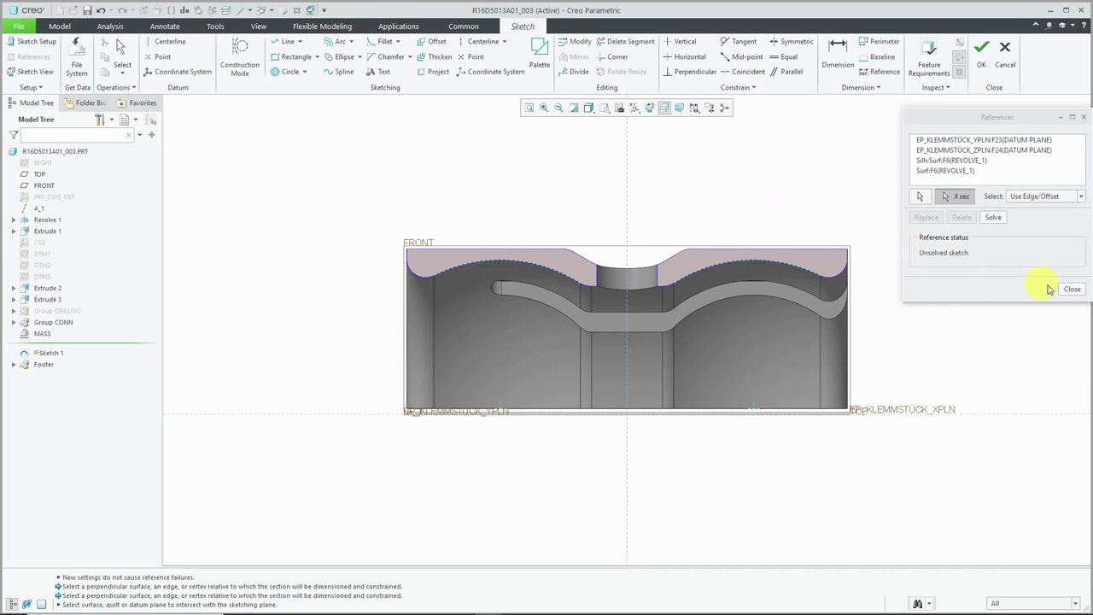
{"action": "left_click", "coordinate": [993, 217]}
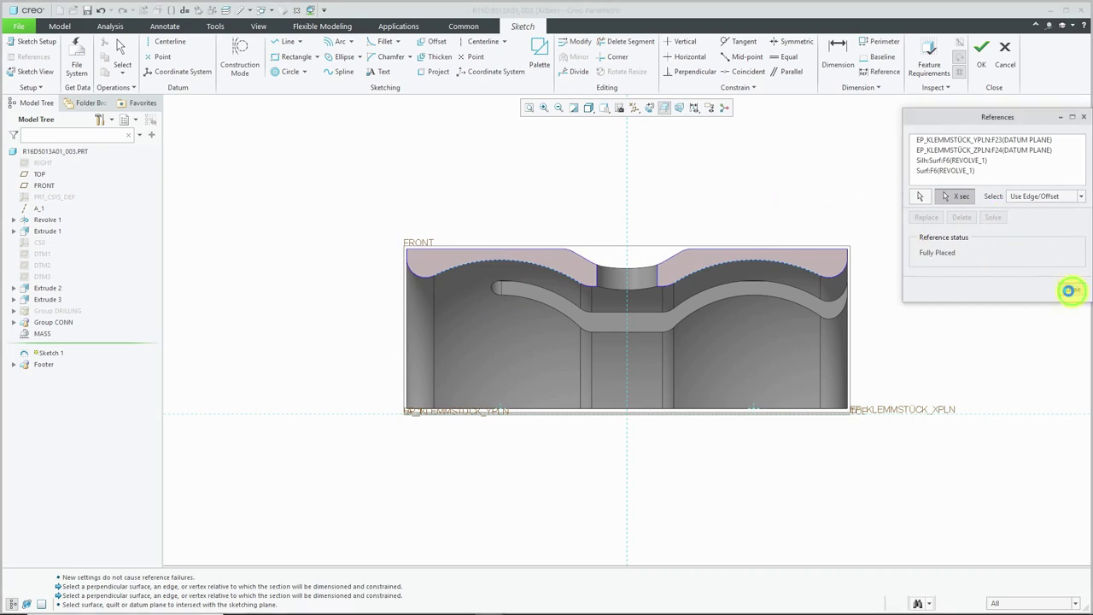
{"action": "left_click", "coordinate": [1068, 290]}
{"action": "scroll", "coordinate": [503, 432], "scroll_direction": "down", "scroll_amount": 5}
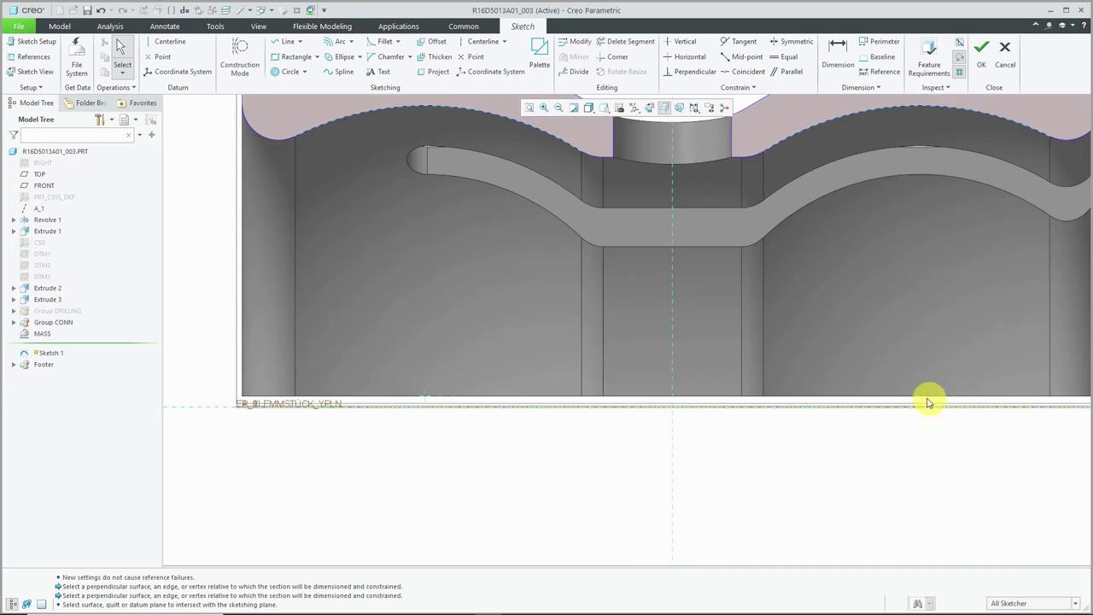
Place two sketch points on the base line and add axis A_1 as a solved reference
{"action": "left_click", "coordinate": [476, 57]}
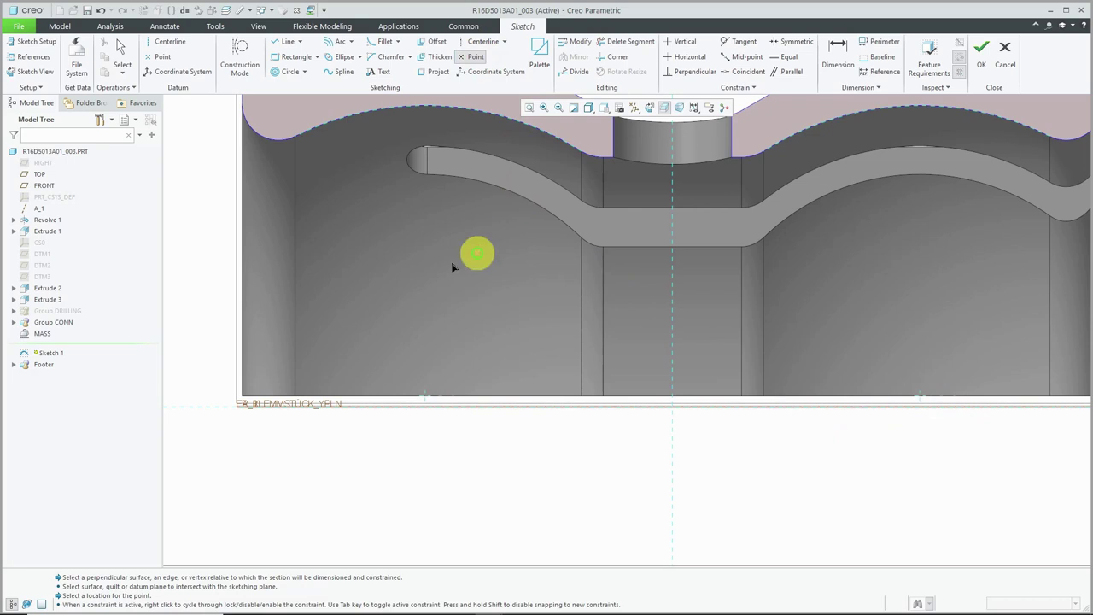
{"action": "left_click", "coordinate": [426, 398]}
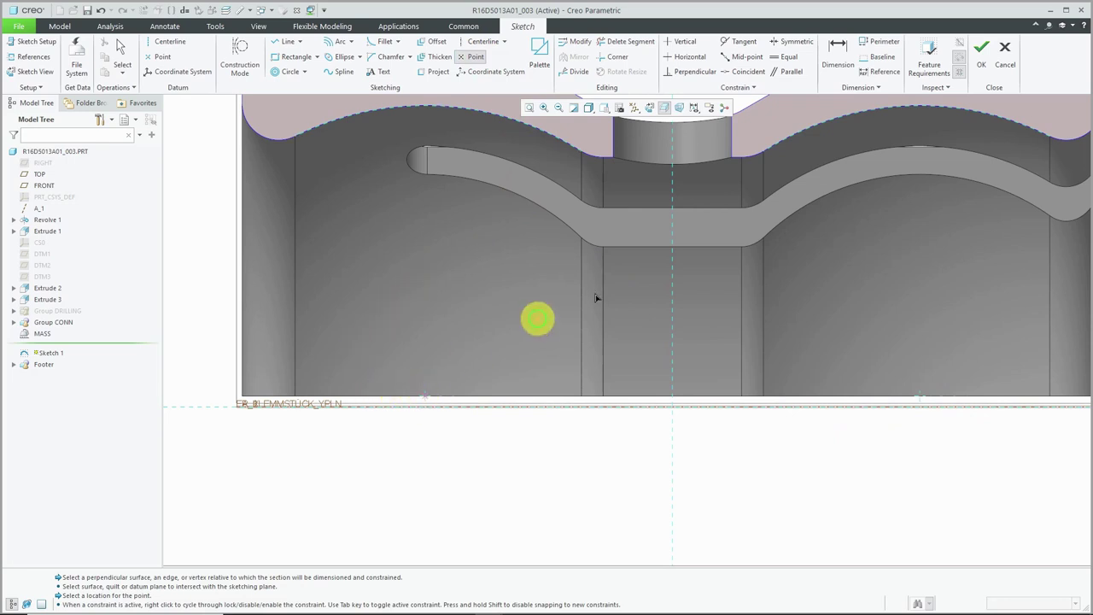
{"action": "left_click", "coordinate": [922, 399]}
{"action": "left_click", "coordinate": [35, 56]}
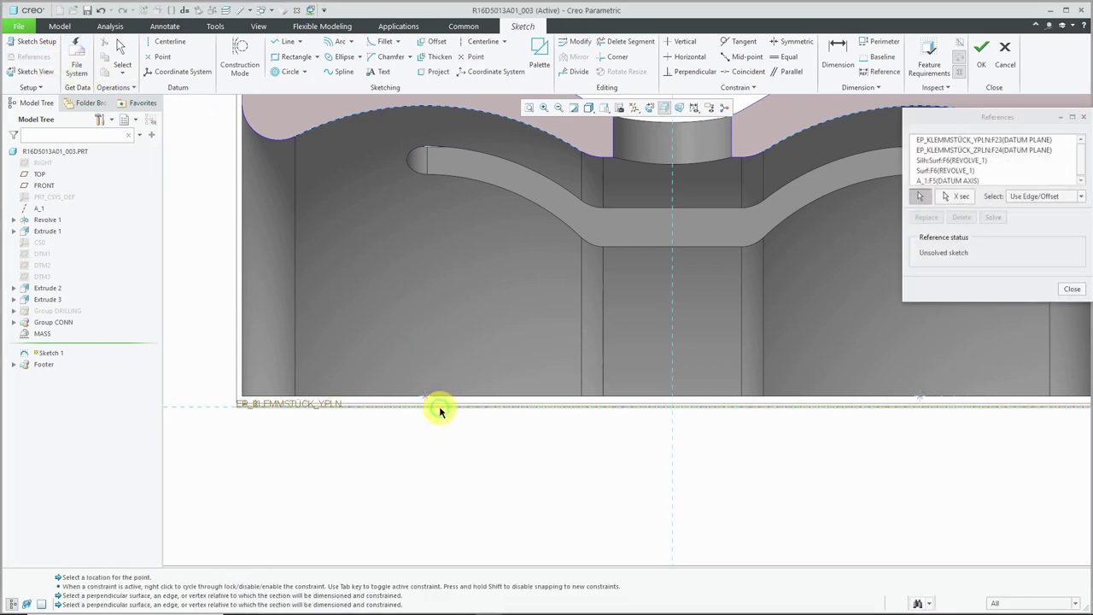
{"action": "left_click", "coordinate": [673, 386]}
{"action": "left_click", "coordinate": [986, 221]}
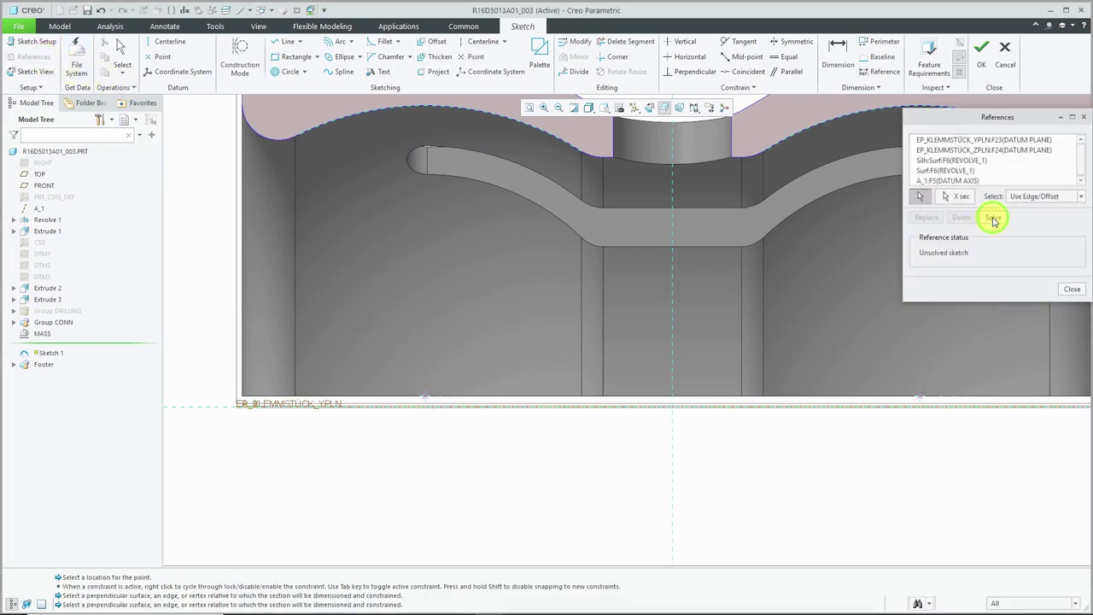
Draw two vertical centerlines from those points, add geometry points, and finish Sketch 1
{"action": "left_click", "coordinate": [494, 42]}
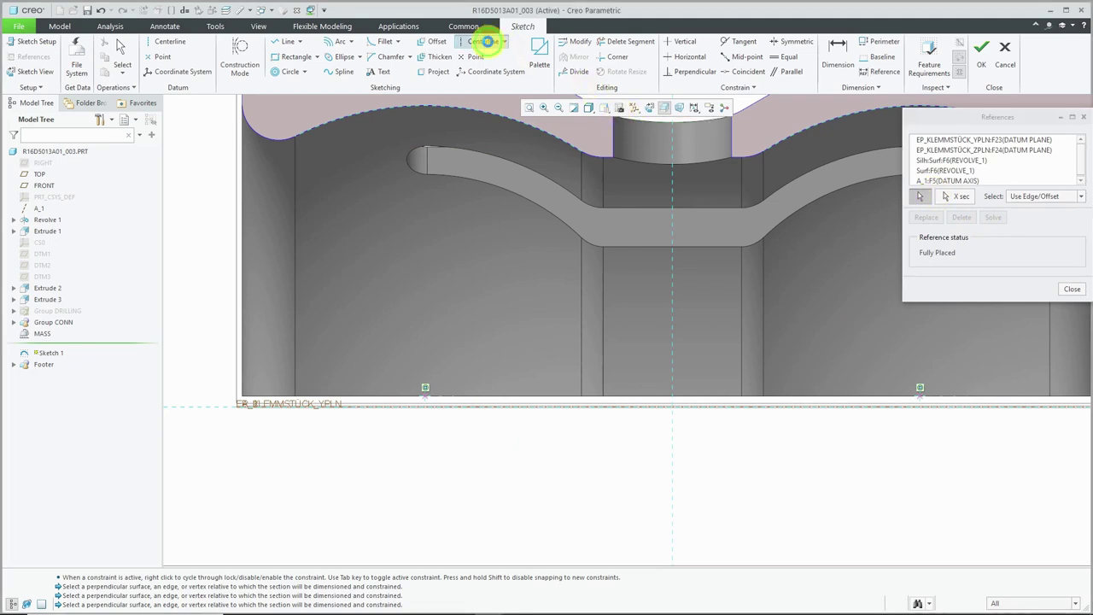
{"action": "left_click", "coordinate": [427, 399]}
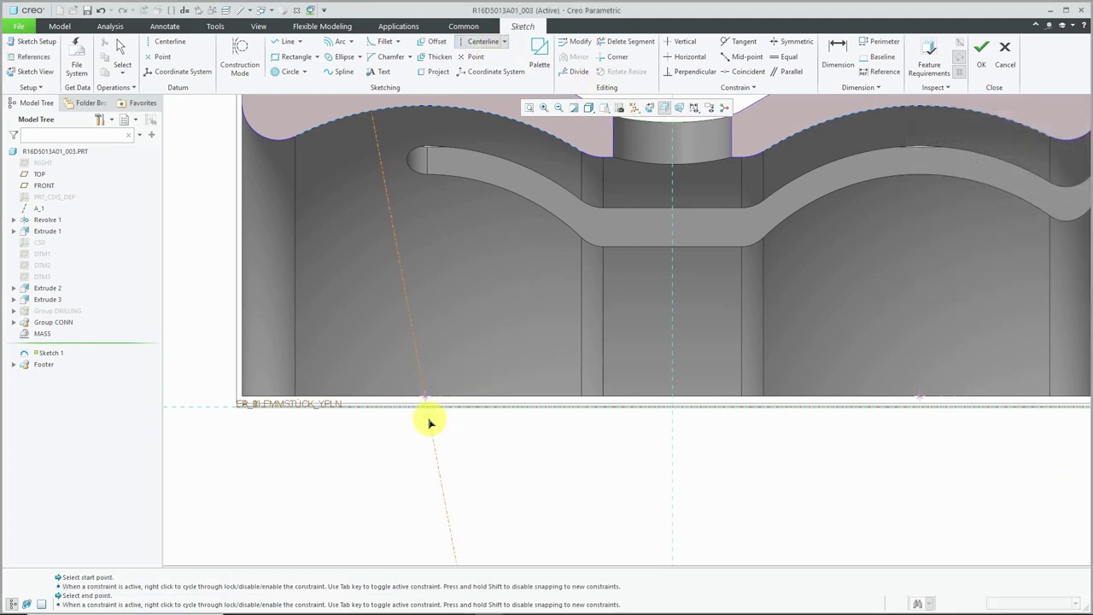
{"action": "left_click", "coordinate": [426, 432]}
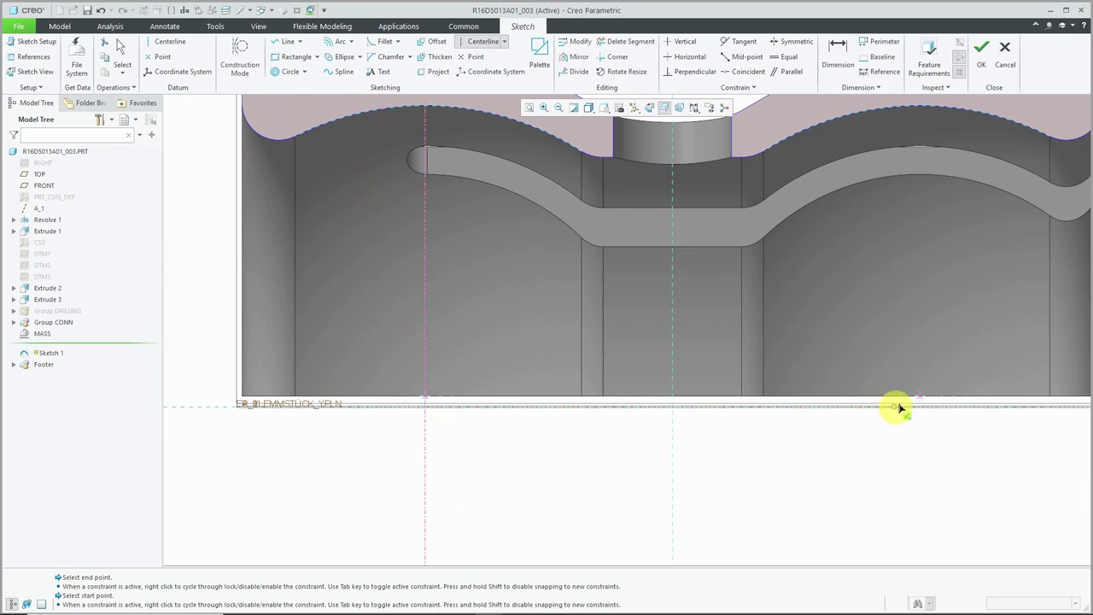
{"action": "left_click", "coordinate": [926, 401]}
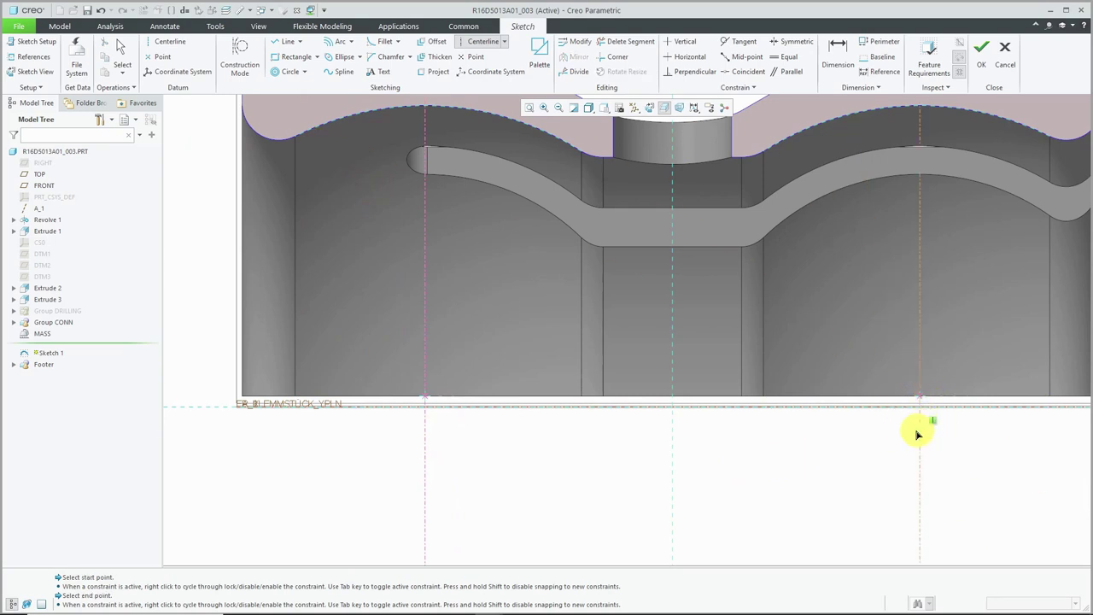
{"action": "left_click", "coordinate": [918, 435]}
{"action": "middle_click", "coordinate": [1000, 450]}
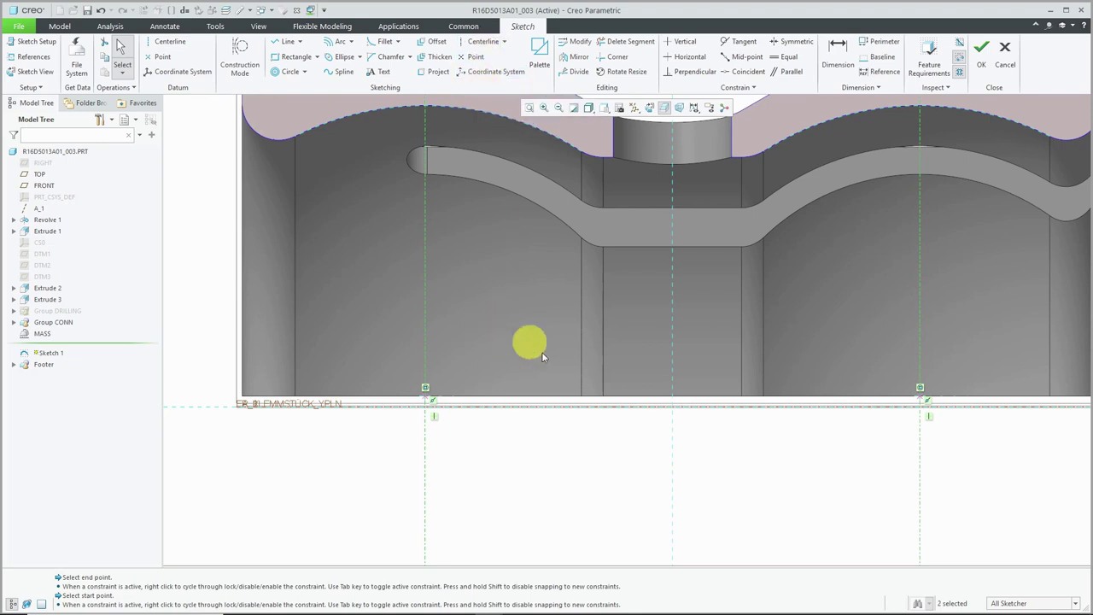
{"action": "left_click", "coordinate": [162, 56]}
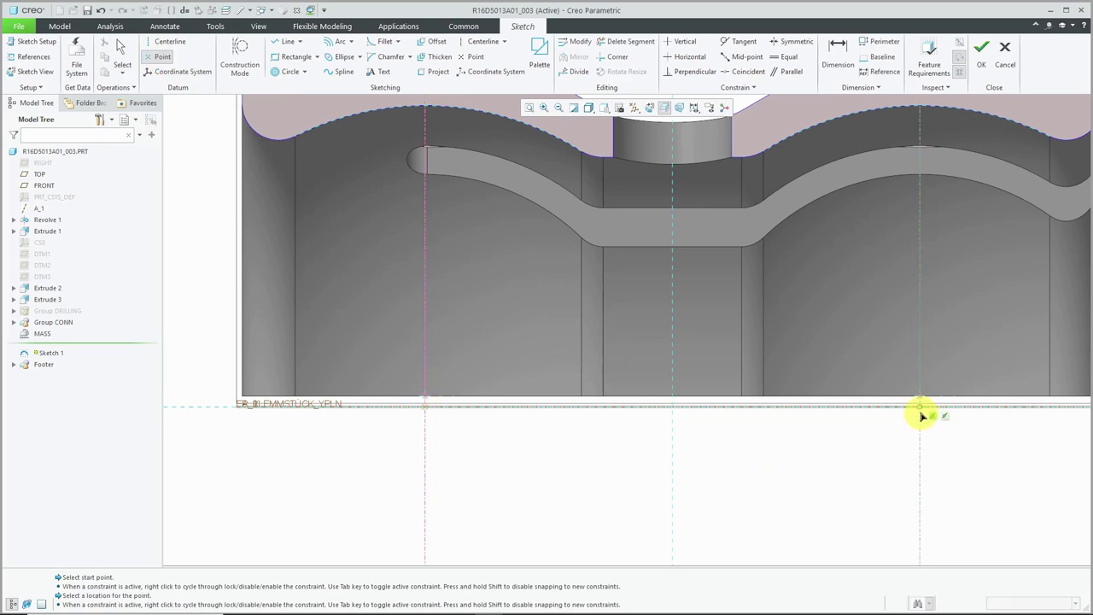
{"action": "left_click", "coordinate": [981, 65]}
Turn the part to a 3D view and turn on datum point labels
{"action": "scroll", "coordinate": [508, 361], "scroll_direction": "down", "scroll_amount": 3}
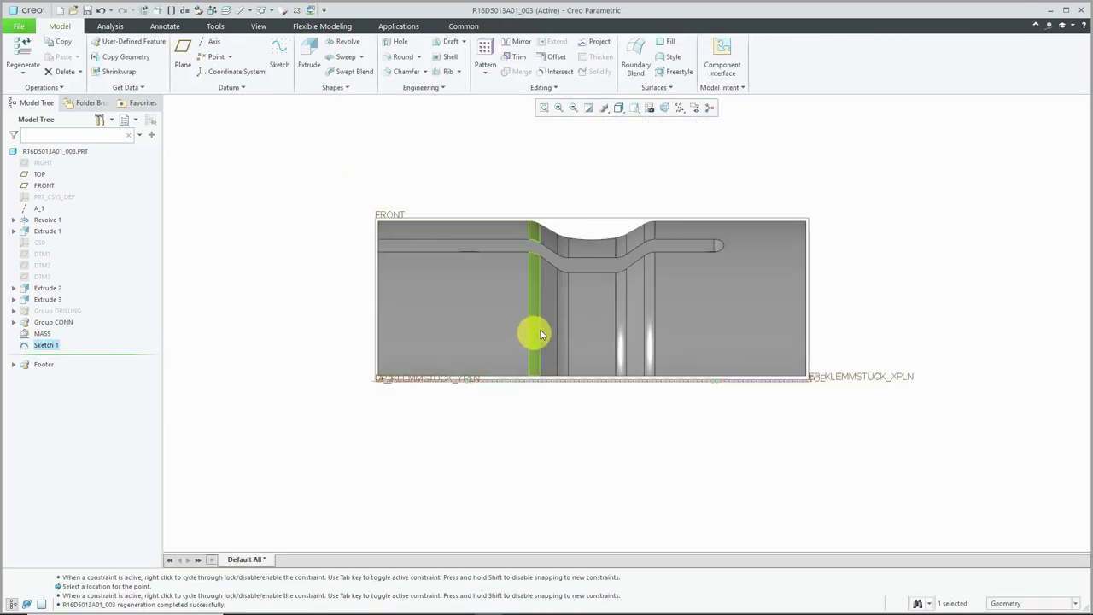
{"action": "mouse_move", "coordinate": [532, 330]}
{"action": "middle_mouse_down"}
{"action": "mouse_move", "coordinate": [624, 343]}
{"action": "mouse_move", "coordinate": [524, 409]}
{"action": "mouse_move", "coordinate": [505, 410]}
{"action": "mouse_move", "coordinate": [512, 398]}
{"action": "middle_mouse_up"}
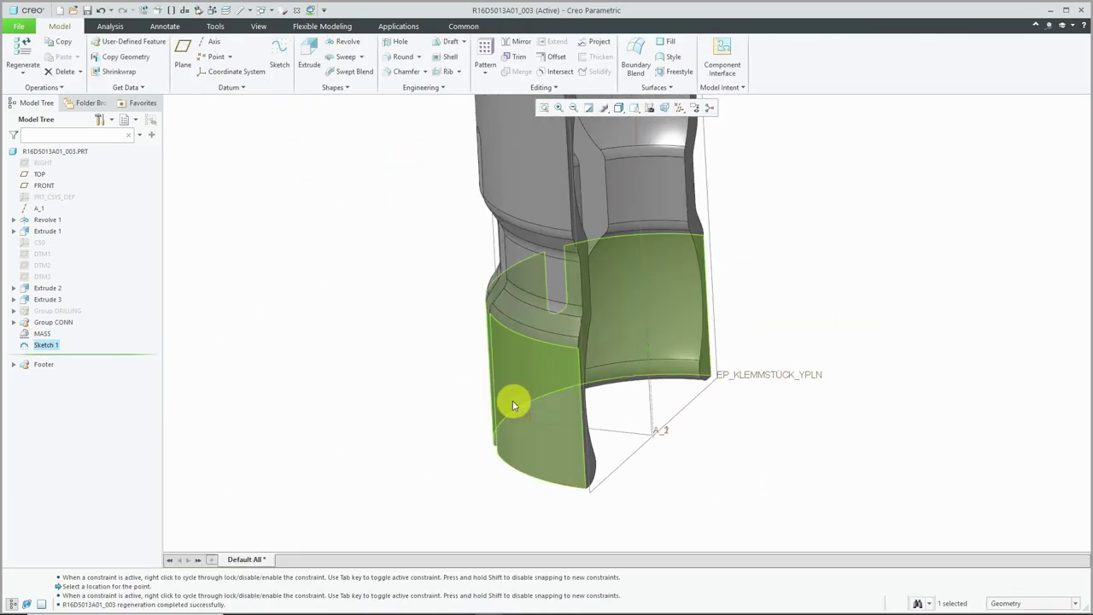
{"action": "scroll", "coordinate": [523, 399], "scroll_direction": "down", "scroll_amount": 2}
{"action": "left_click", "coordinate": [717, 247]}
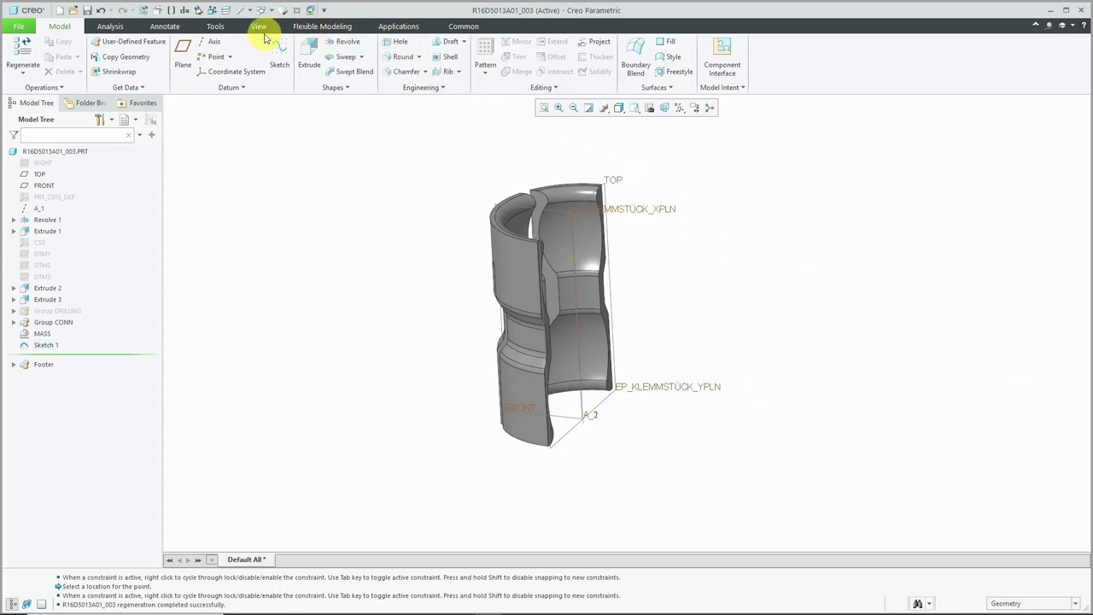
{"action": "left_click", "coordinate": [262, 31]}
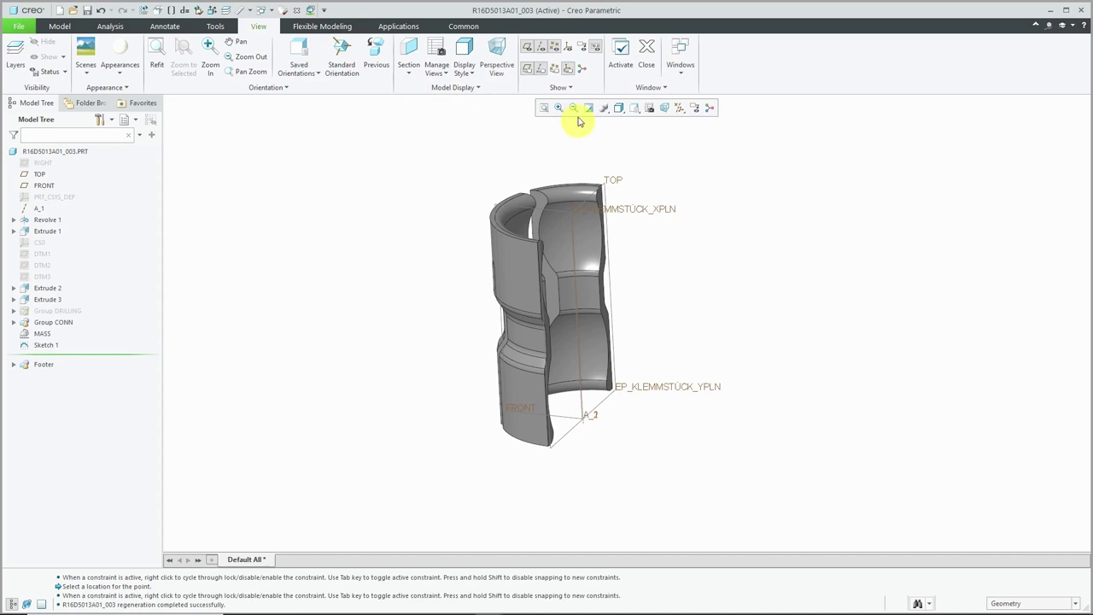
{"action": "left_click", "coordinate": [556, 70]}
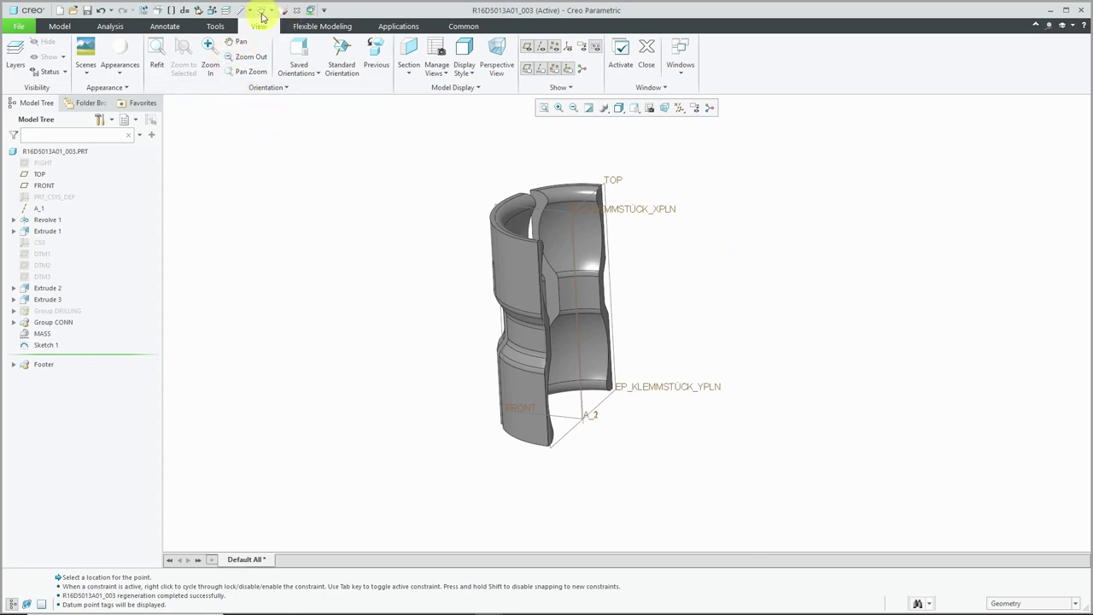
Unhide the curves layer in the Layer Tree and refresh so the datum points appear
{"action": "left_click", "coordinate": [228, 10]}
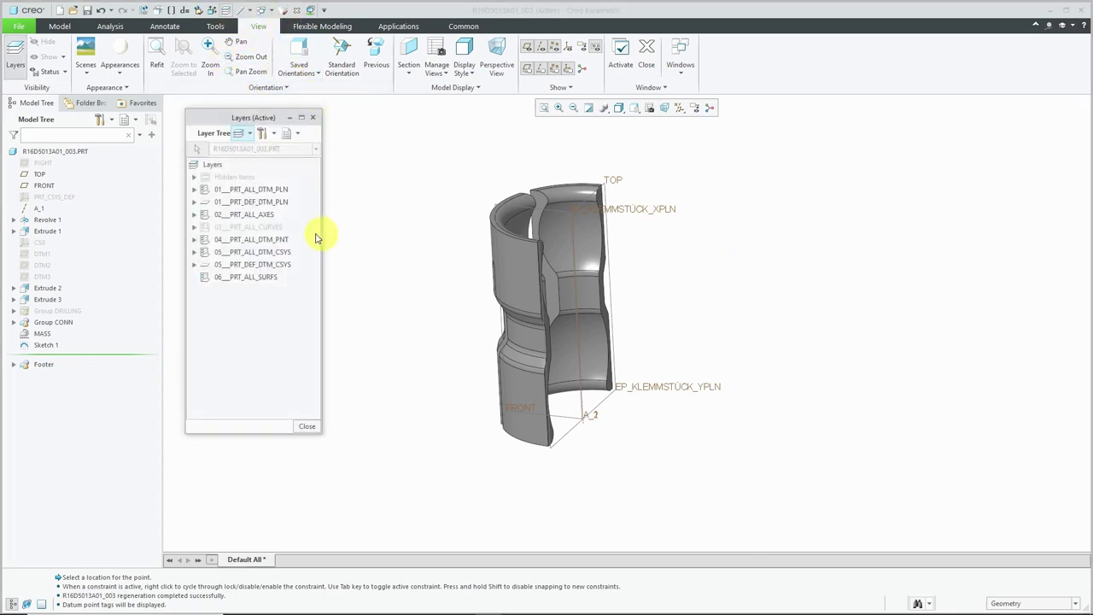
{"action": "left_click", "coordinate": [261, 227]}
{"action": "right_click", "coordinate": [262, 228]}
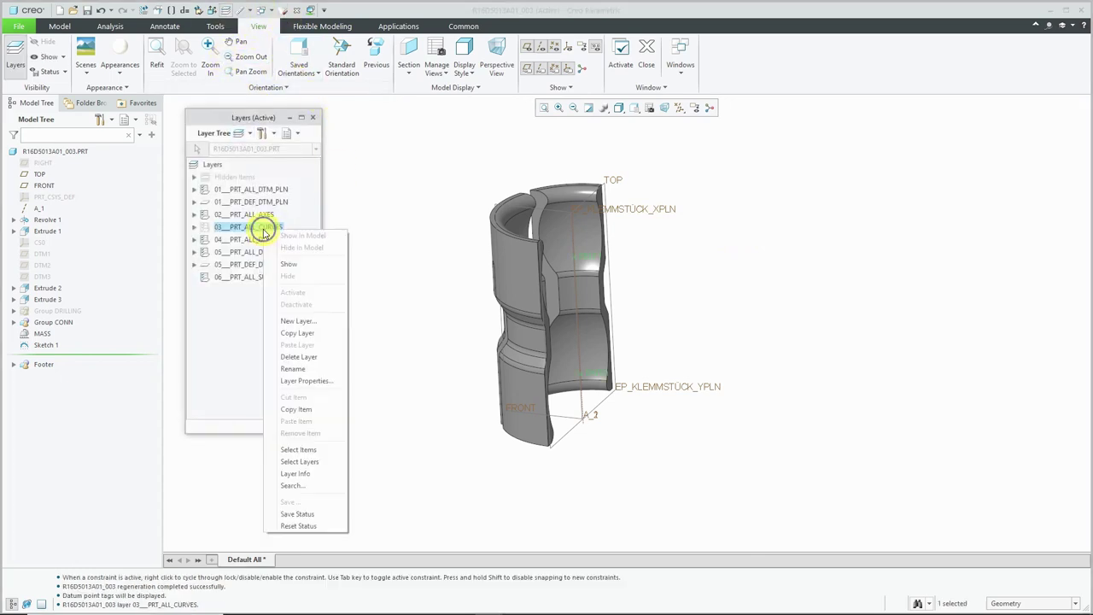
{"action": "left_click", "coordinate": [295, 264]}
{"action": "left_click", "coordinate": [418, 331]}
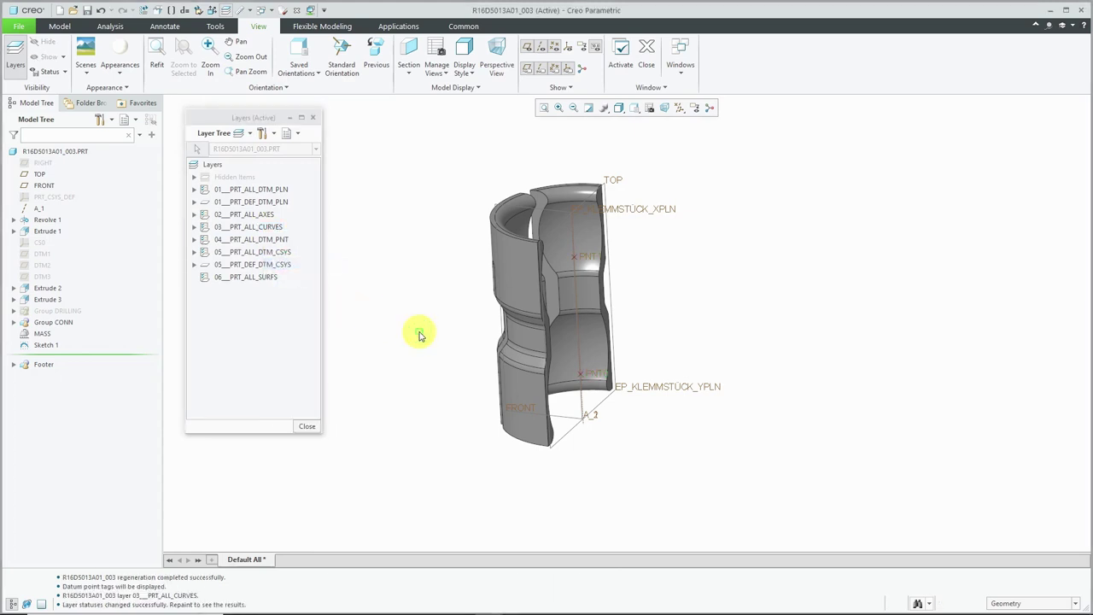
{"action": "left_click", "coordinate": [308, 428]}
Hide the datum planes and close the part to return to the assembly
{"action": "left_click", "coordinate": [680, 107]}
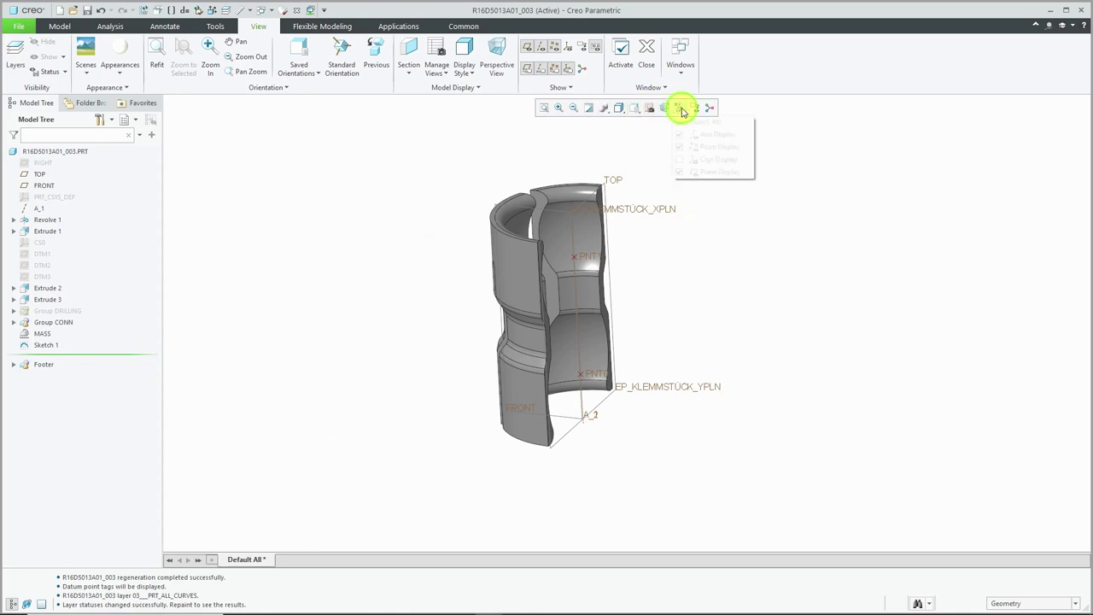
{"action": "left_click", "coordinate": [719, 172]}
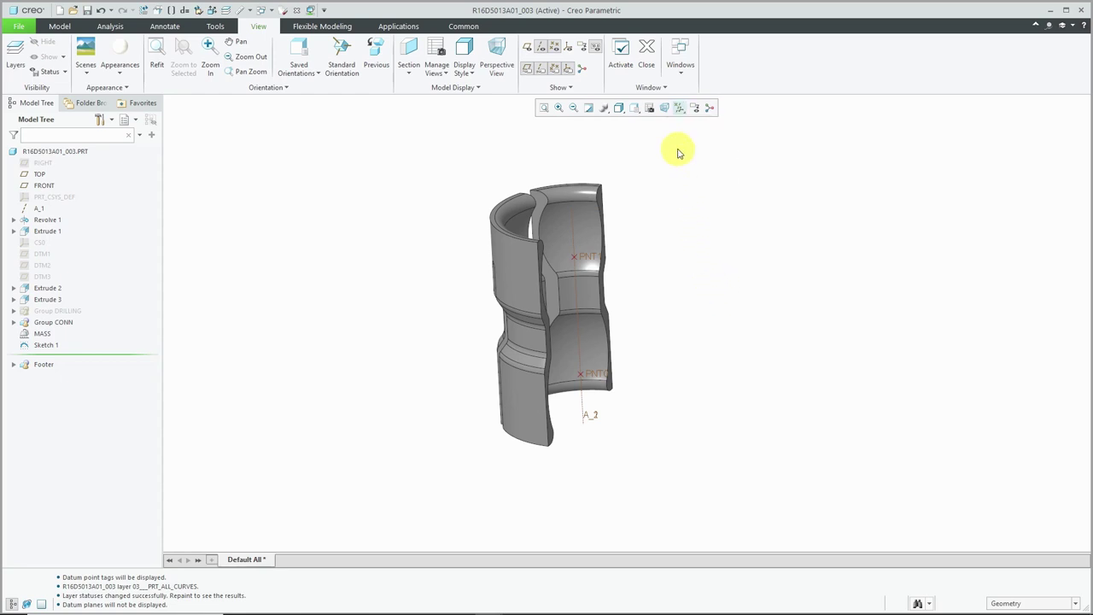
{"action": "left_click", "coordinate": [647, 65]}
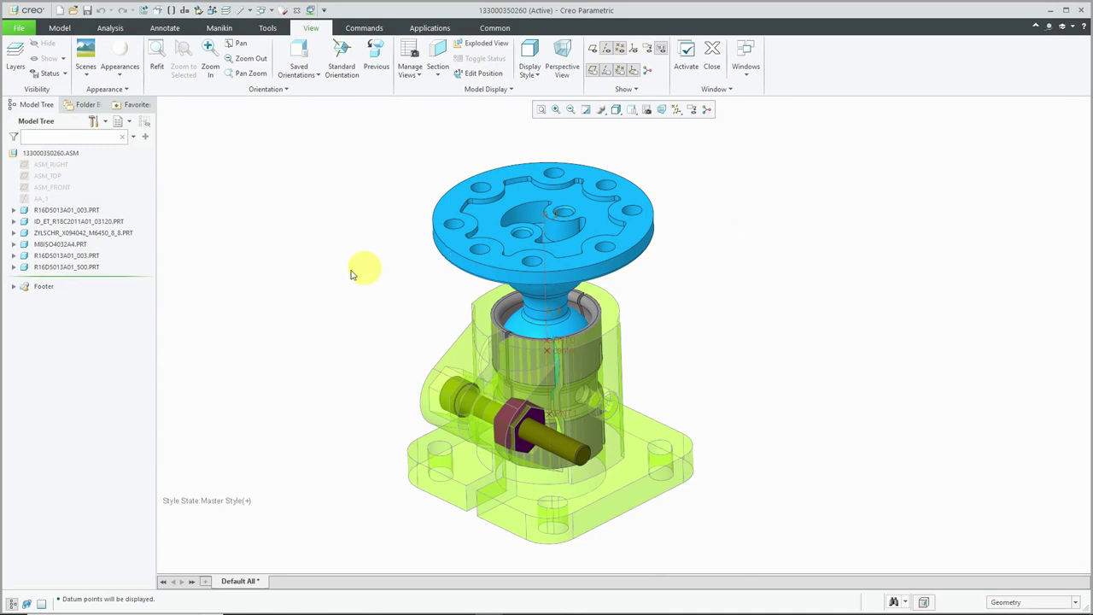
Hide the four parts other than the socket and ball plate from the Model Tree
{"action": "left_click", "coordinate": [86, 222]}
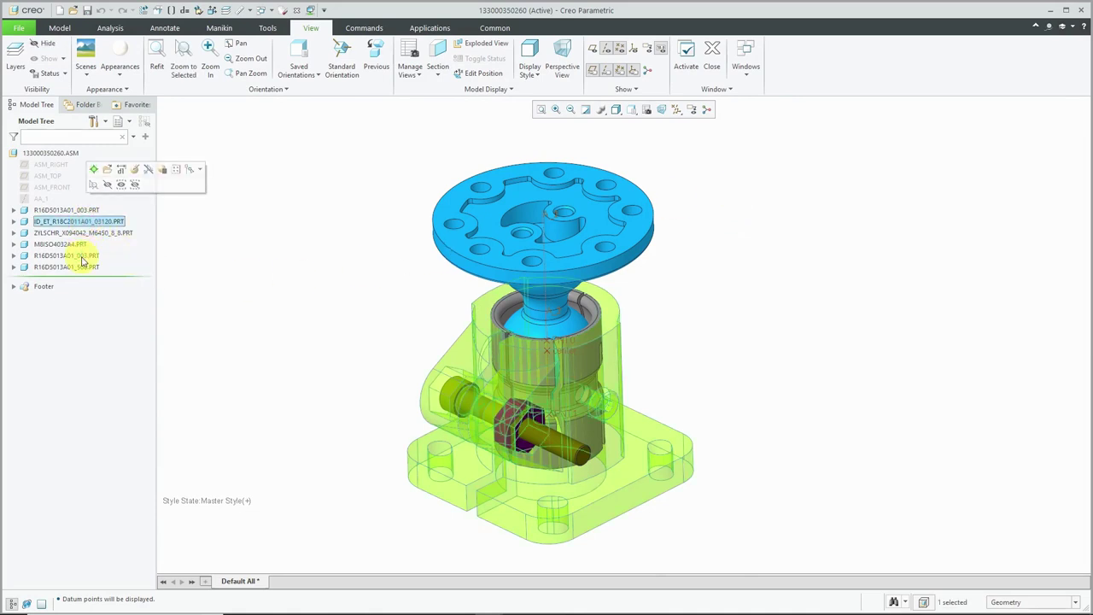
{"action": "left_click", "coordinate": [83, 257], "text": "shift"}
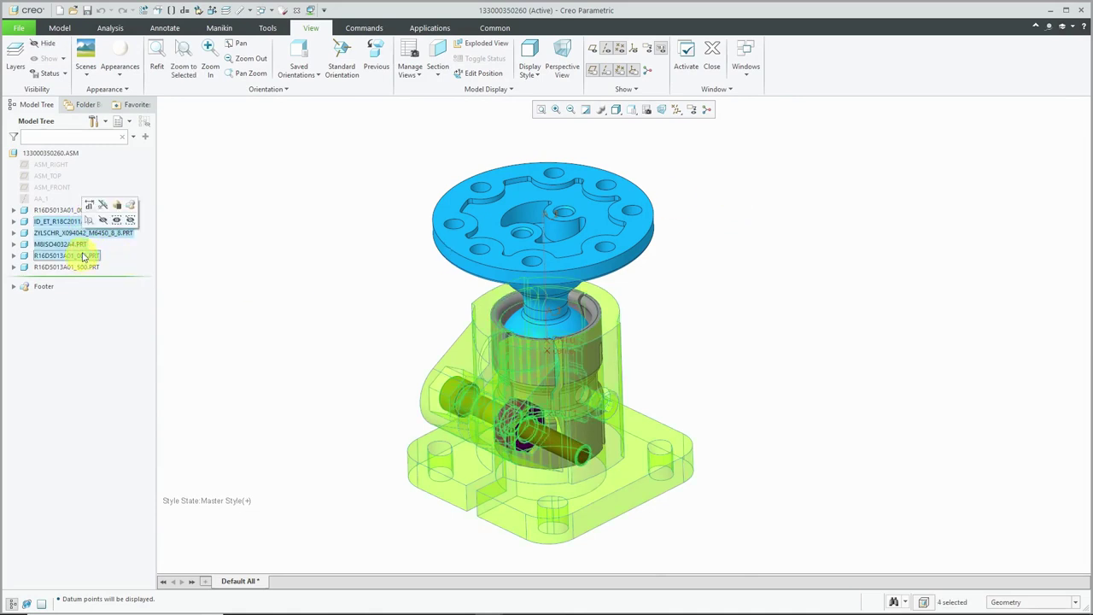
{"action": "left_click", "coordinate": [100, 224]}
Edit the placement definition of the ball plate R16D5013A01_500
{"action": "middle_click_drag", "start_coordinate": [476, 309], "coordinate": [622, 310]}
{"action": "scroll", "coordinate": [554, 350], "scroll_direction": "down", "scroll_amount": 2}
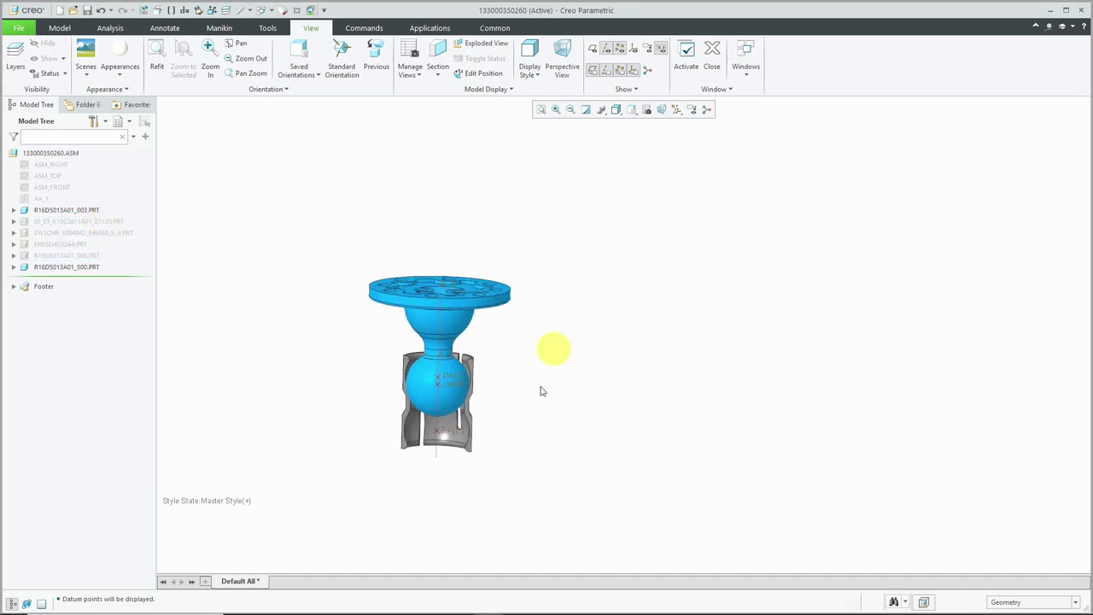
{"action": "scroll", "coordinate": [439, 305], "scroll_direction": "up", "scroll_amount": 4}
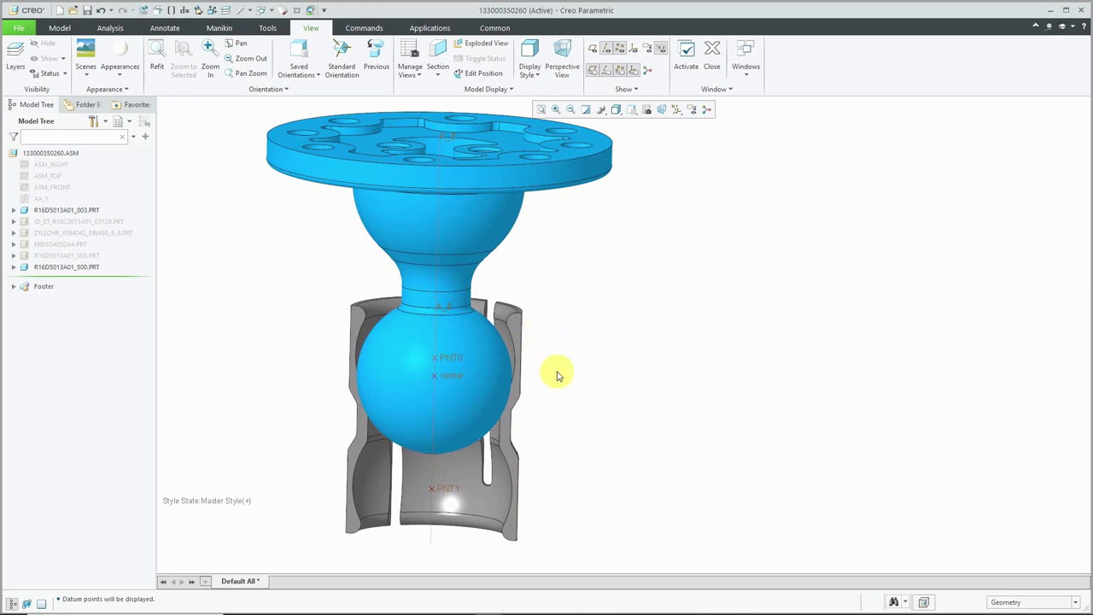
{"action": "middle_click_drag", "start_coordinate": [551, 342], "coordinate": [566, 275]}
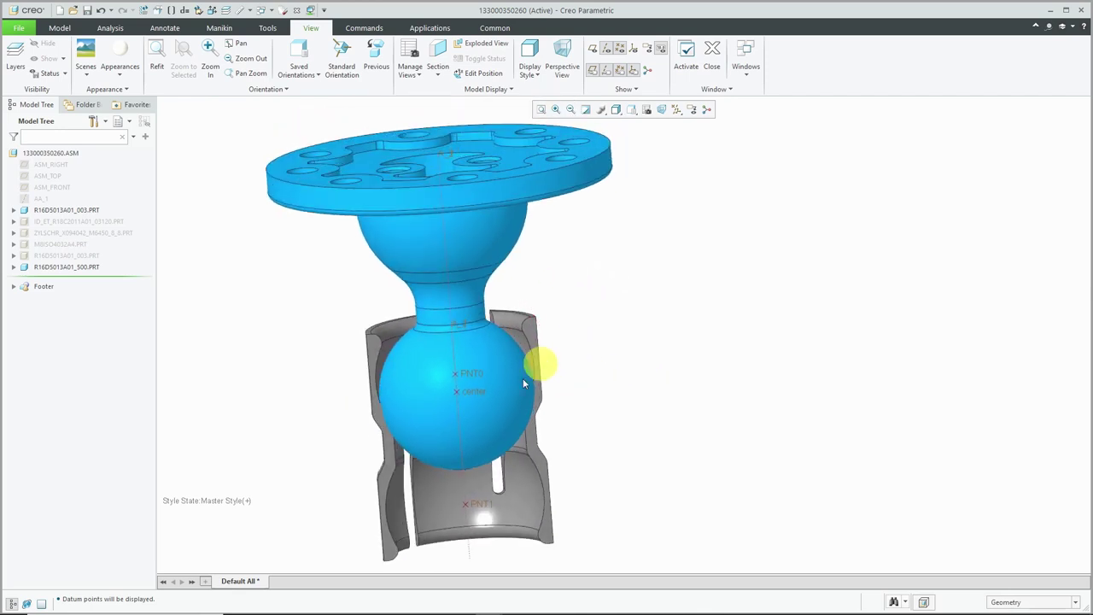
{"action": "scroll", "coordinate": [394, 455], "scroll_direction": "up", "scroll_amount": 3}
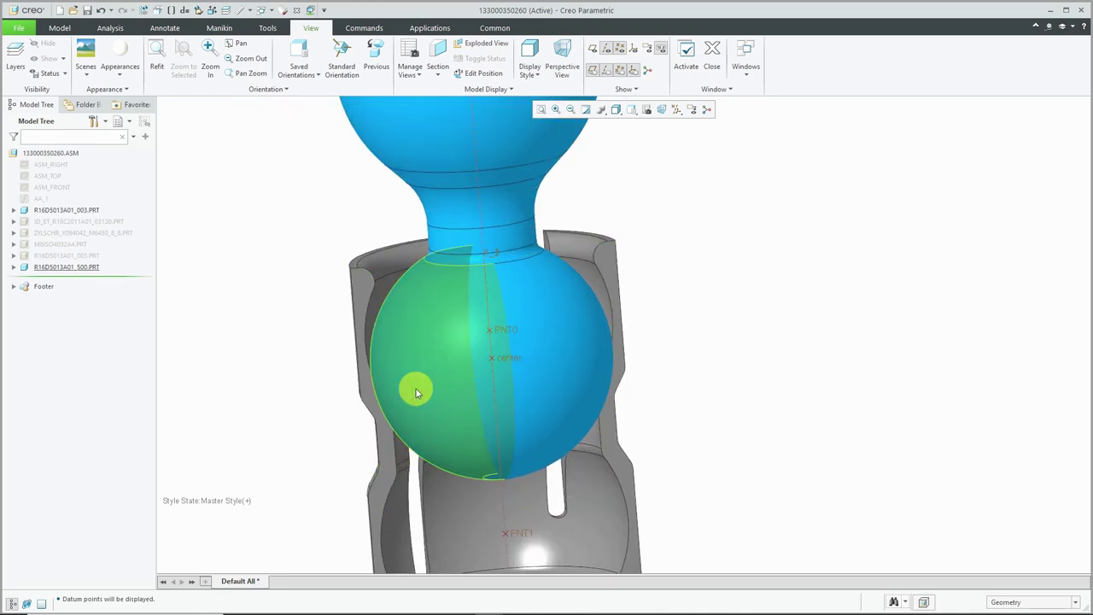
{"action": "scroll", "coordinate": [415, 388], "scroll_direction": "down", "scroll_amount": 2}
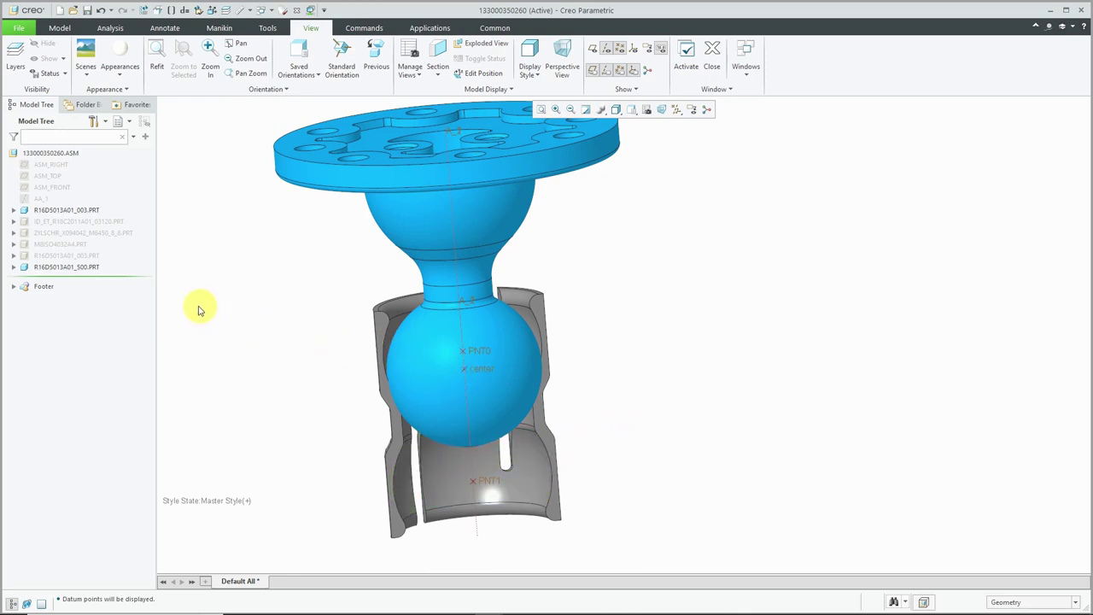
{"action": "left_click", "coordinate": [86, 268]}
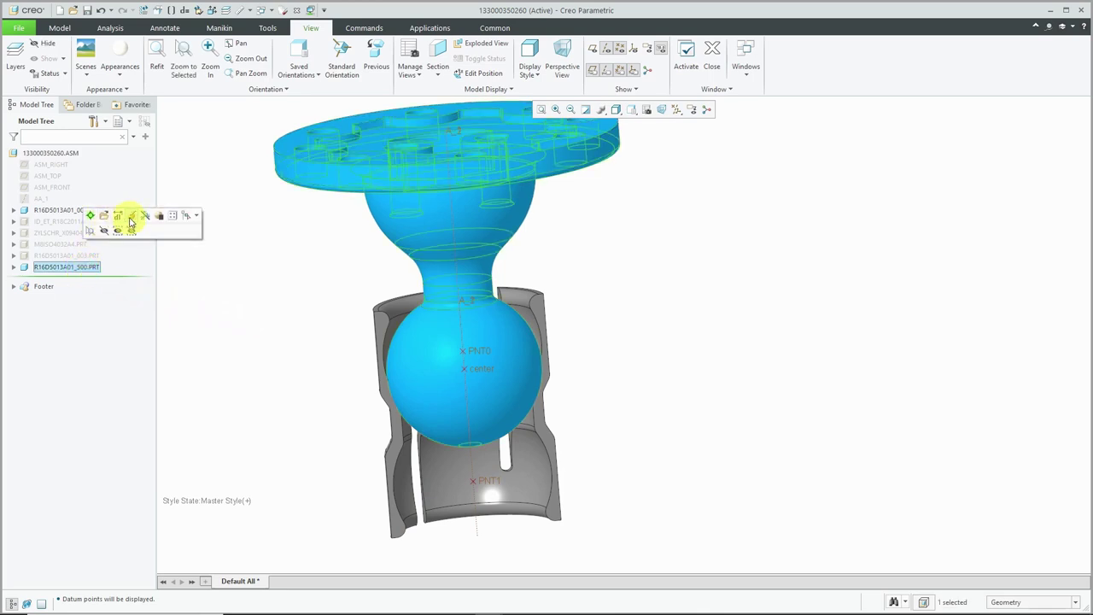
{"action": "left_click", "coordinate": [133, 217]}
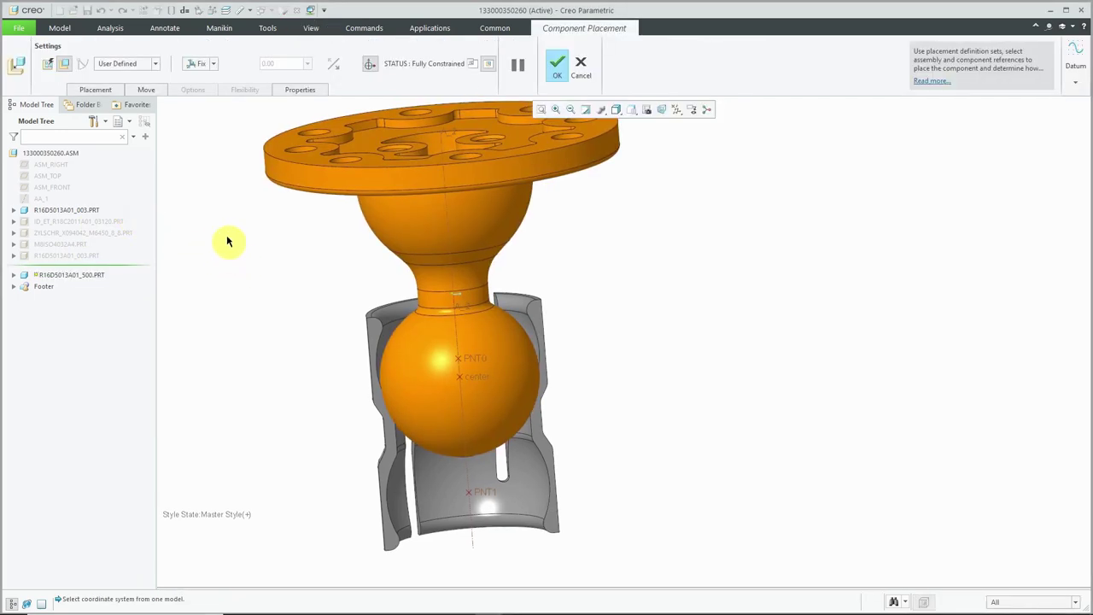
Delete the ball plate's Fix constraint in the Placement panel
{"action": "left_click", "coordinate": [96, 89]}
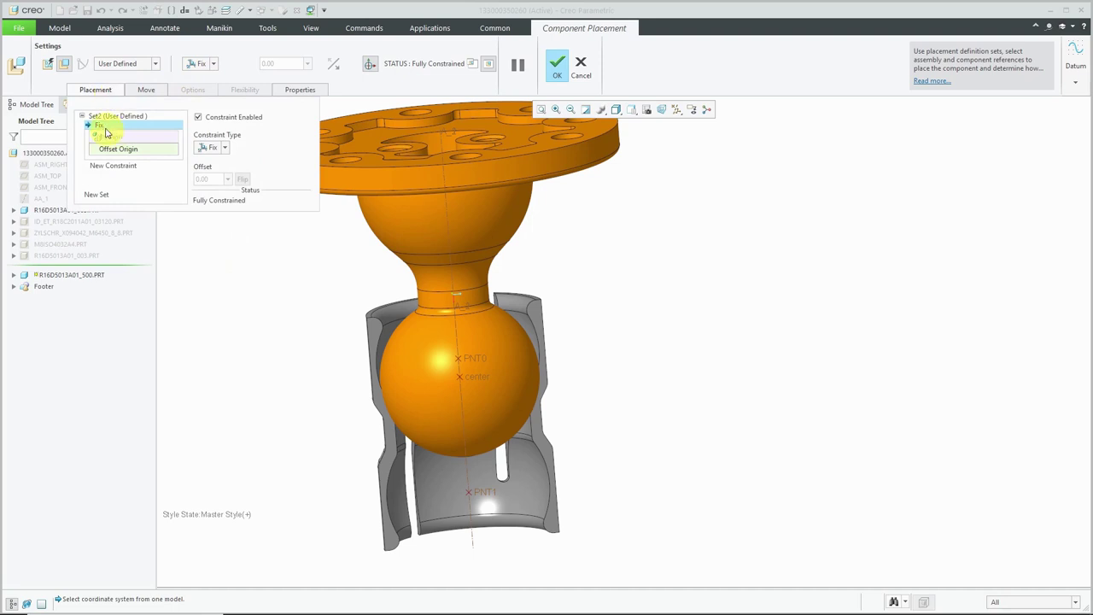
{"action": "right_click", "coordinate": [102, 130]}
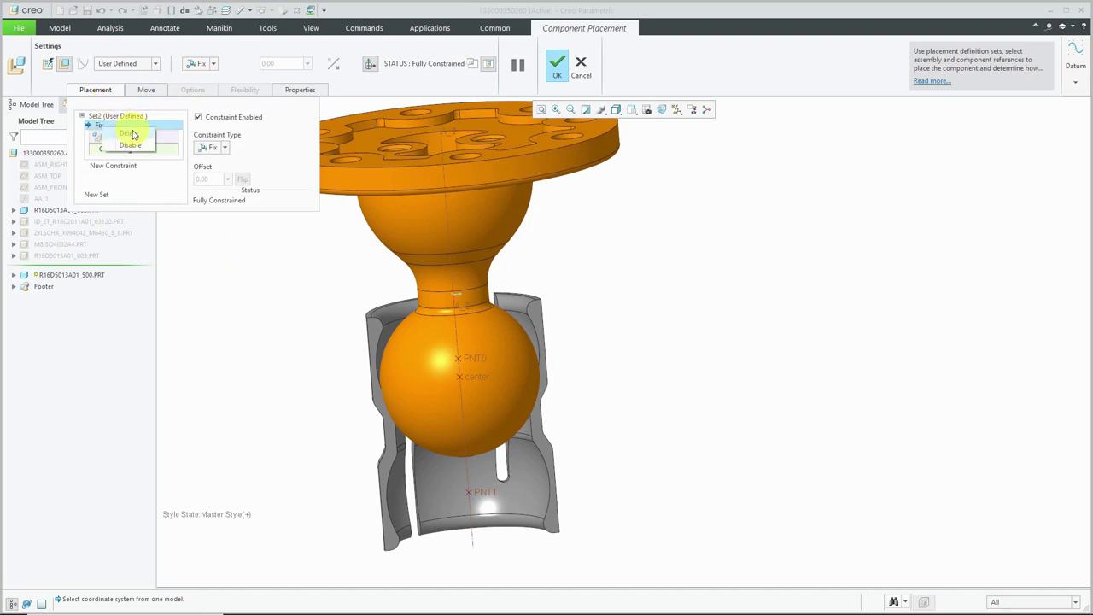
{"action": "left_click", "coordinate": [130, 135]}
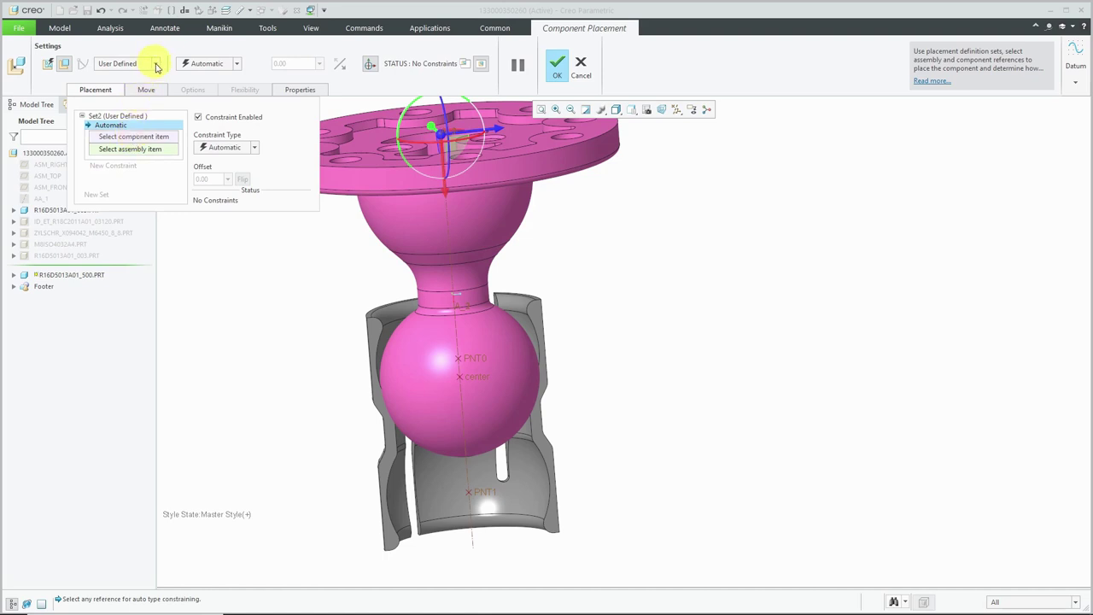
Set a Ball connection aligning the ball's center point to the socket's PNT0
{"action": "left_click", "coordinate": [213, 65]}
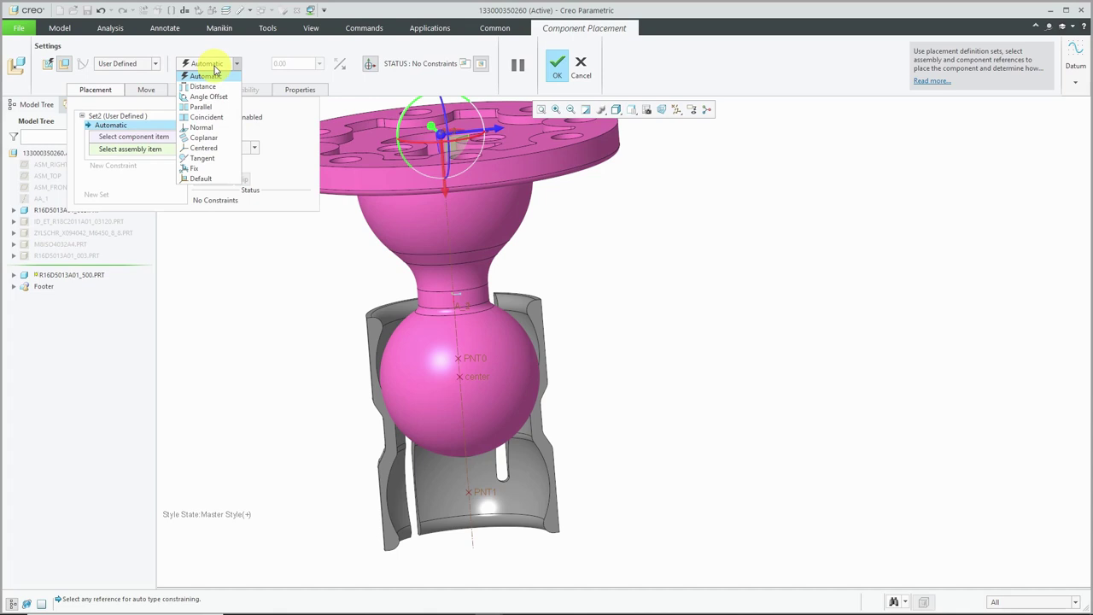
{"action": "left_click", "coordinate": [142, 65]}
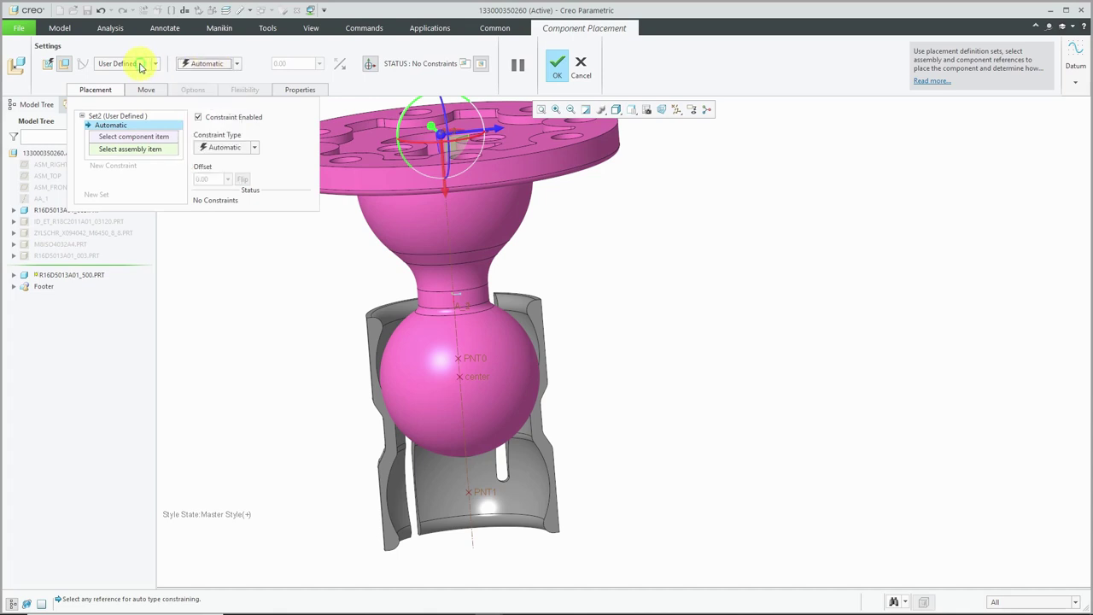
{"action": "left_click", "coordinate": [142, 65]}
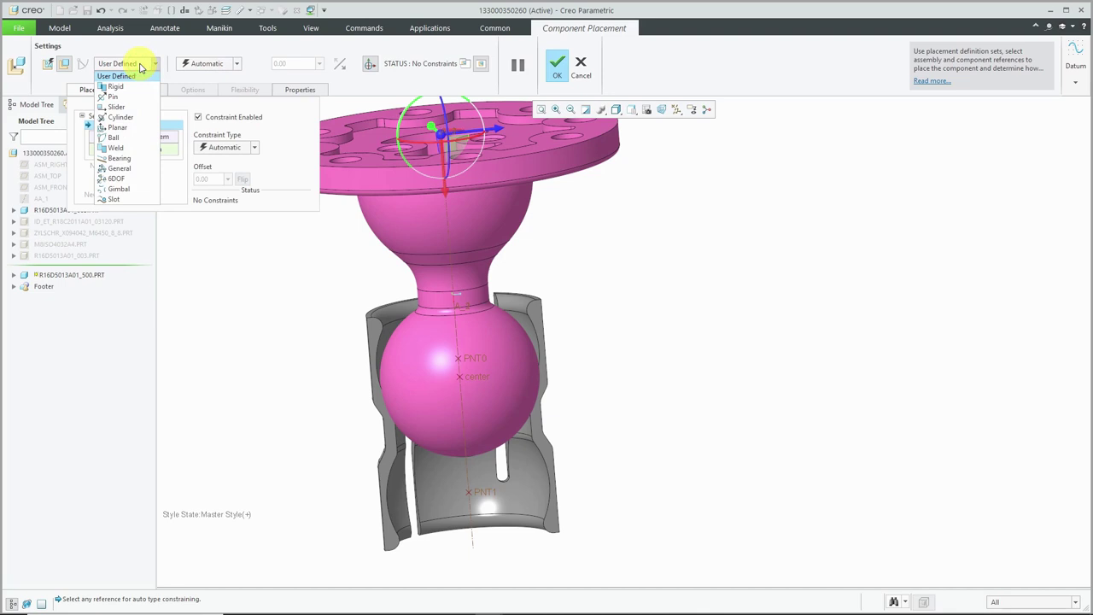
{"action": "left_click", "coordinate": [128, 139]}
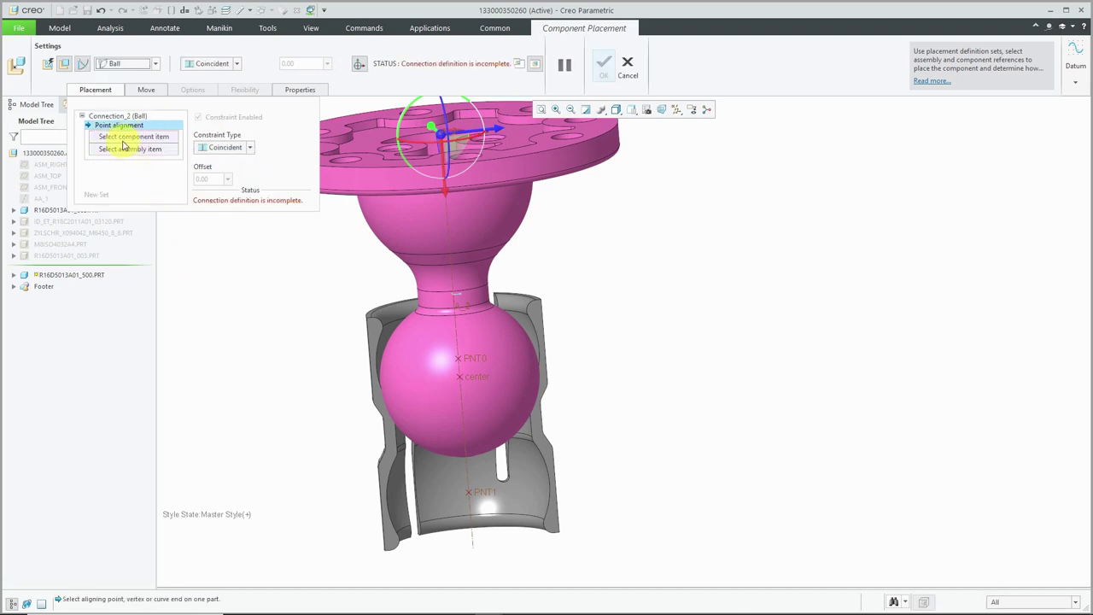
{"action": "left_click", "coordinate": [468, 373]}
{"action": "left_click", "coordinate": [474, 356]}
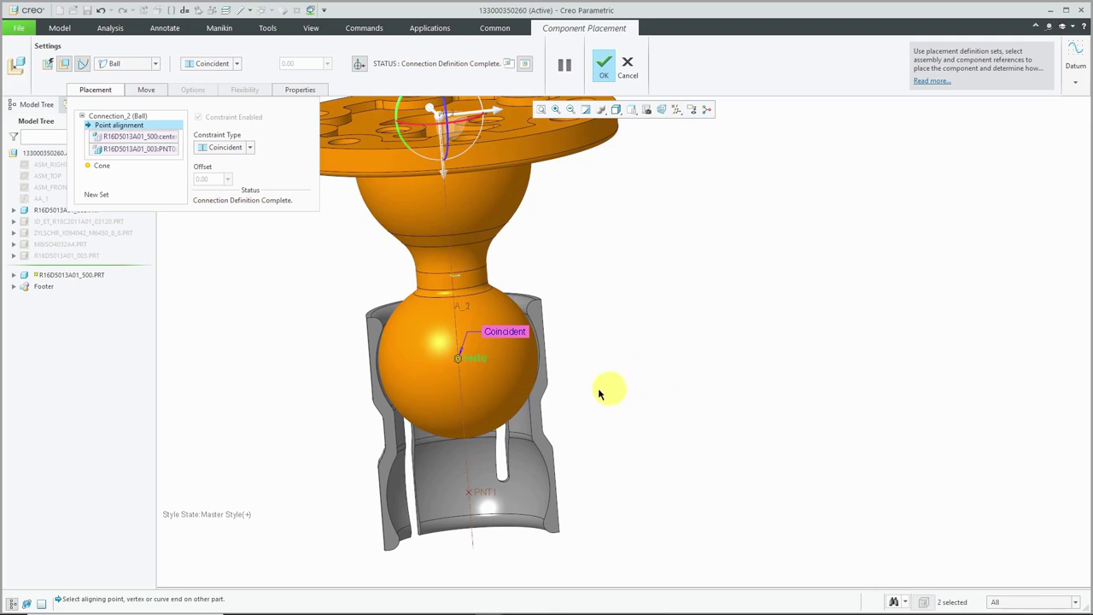
{"action": "scroll", "coordinate": [585, 391], "scroll_direction": "down", "scroll_amount": 2}
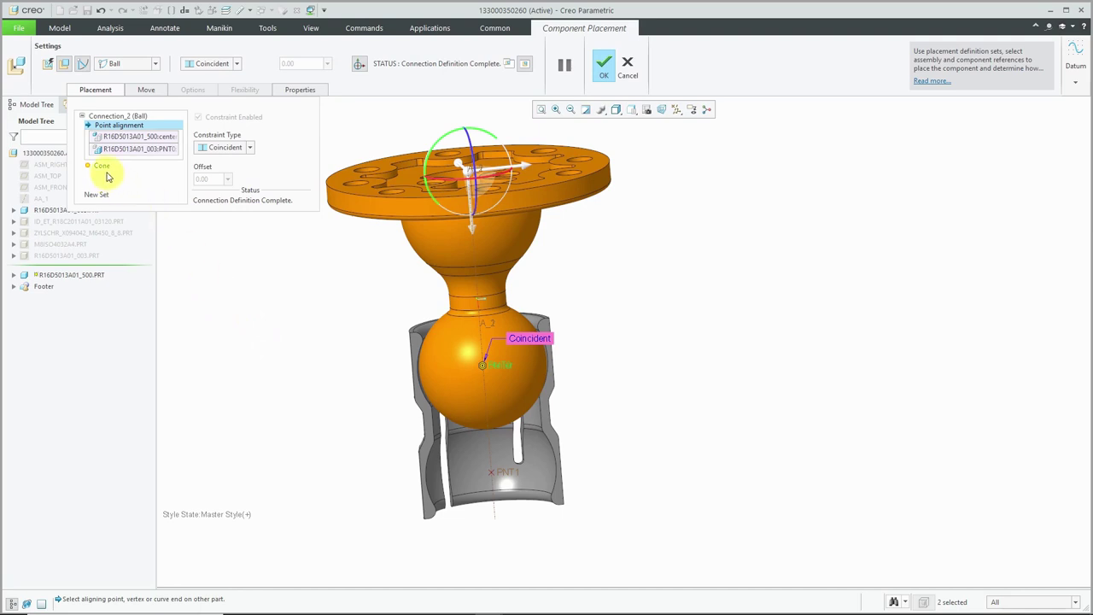
Add a Cone motion limit referencing the A_1 axes of the plate and the socket
{"action": "left_click", "coordinate": [103, 167]}
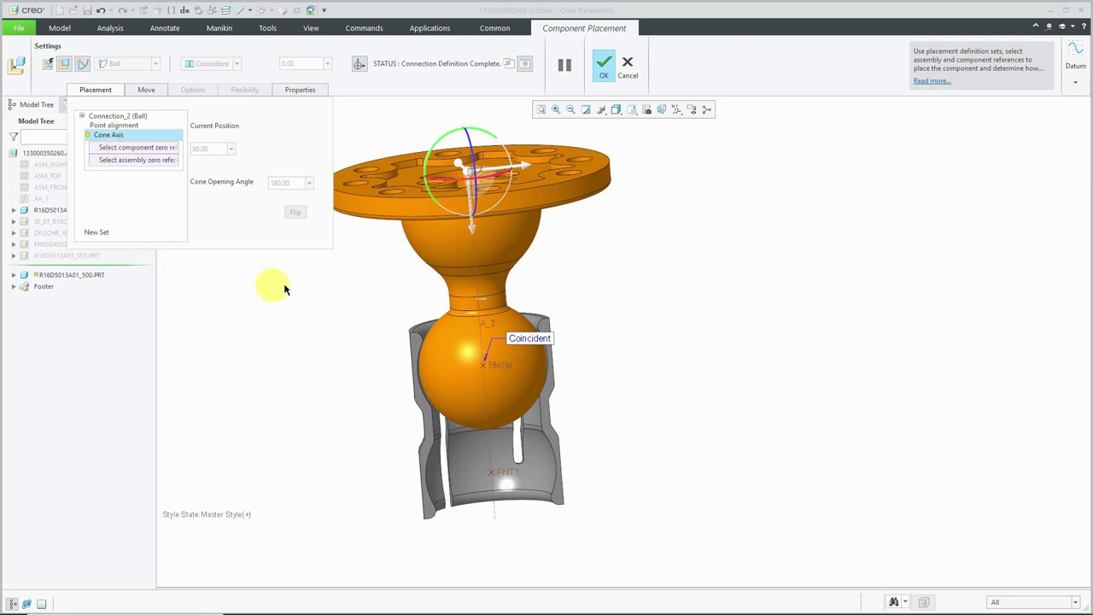
{"action": "left_click", "coordinate": [478, 284]}
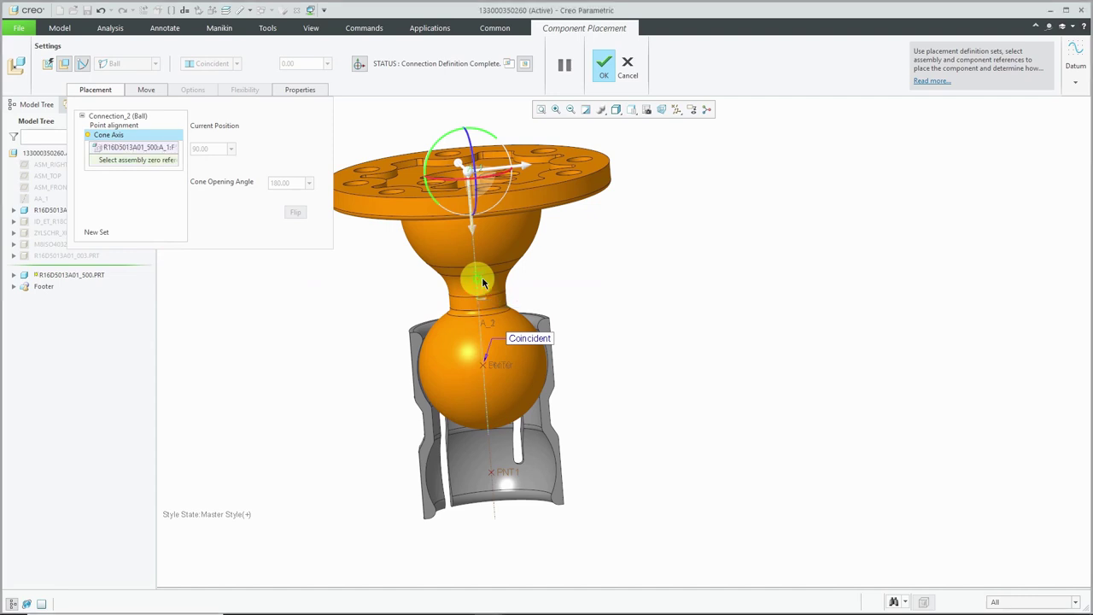
{"action": "left_click", "coordinate": [483, 341]}
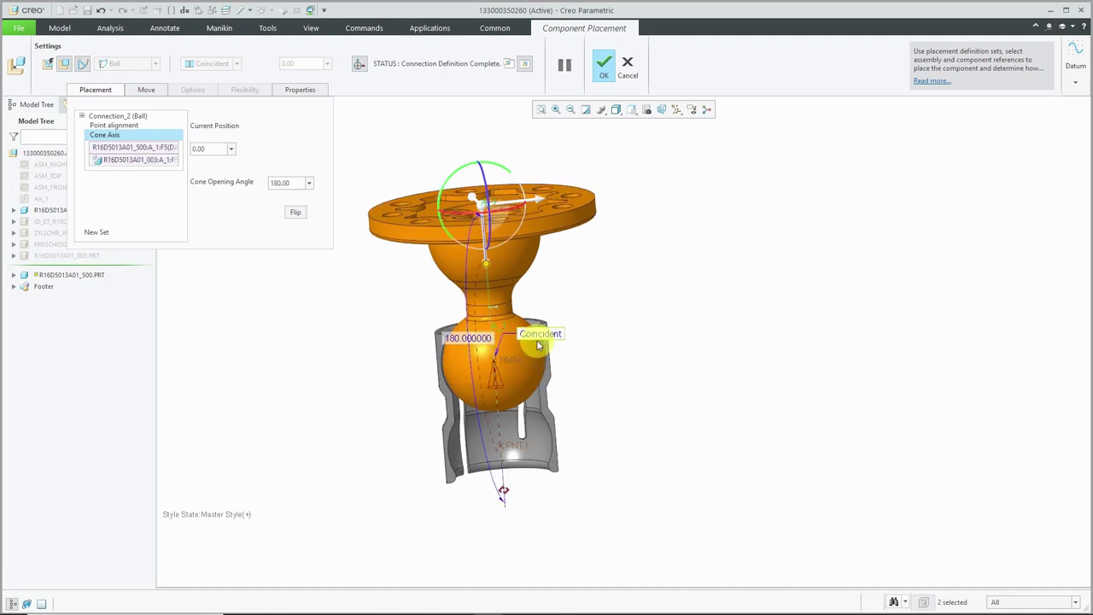
{"action": "scroll", "coordinate": [501, 371], "scroll_direction": "up", "scroll_amount": 2}
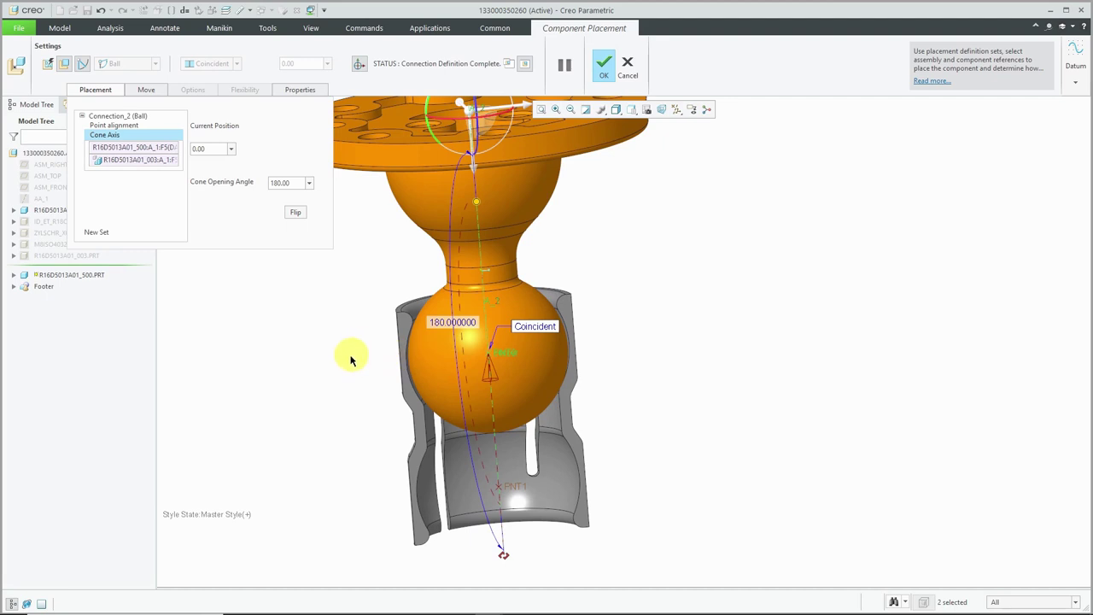
Set the cone opening angle to 40° and accept the Ball connection placement
{"action": "double_click", "coordinate": [292, 182]}
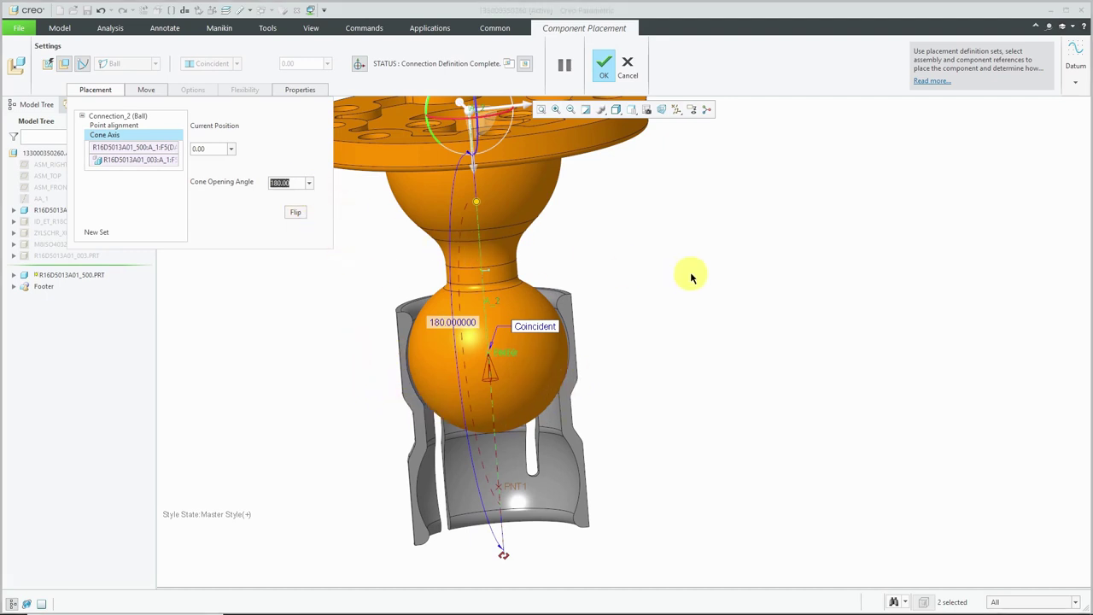
{"action": "type", "text": "40"}
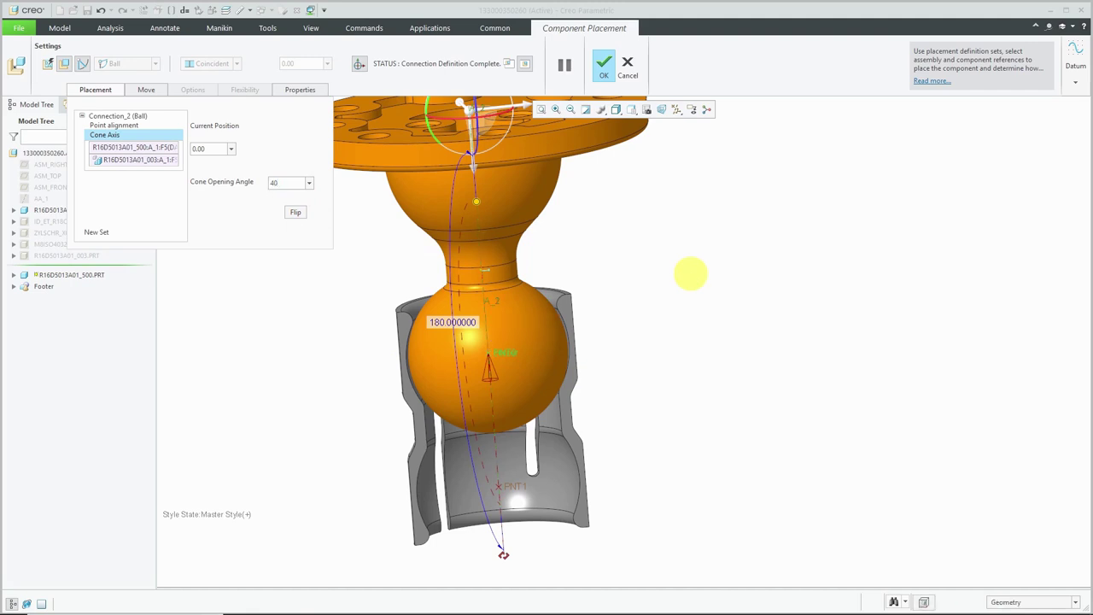
{"action": "key", "text": "Return"}
{"action": "scroll", "coordinate": [466, 487], "scroll_direction": "up", "scroll_amount": 3}
{"action": "middle_click_drag", "start_coordinate": [466, 488], "coordinate": [449, 462]}
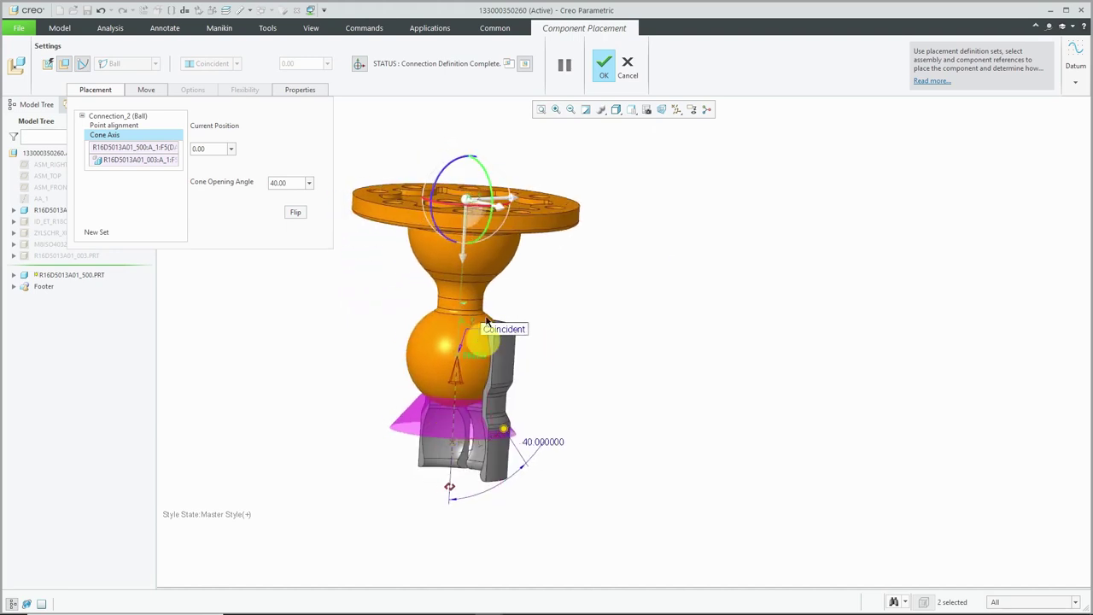
{"action": "left_click", "coordinate": [604, 68]}
{"action": "middle_click_drag", "start_coordinate": [513, 325], "coordinate": [493, 225]}
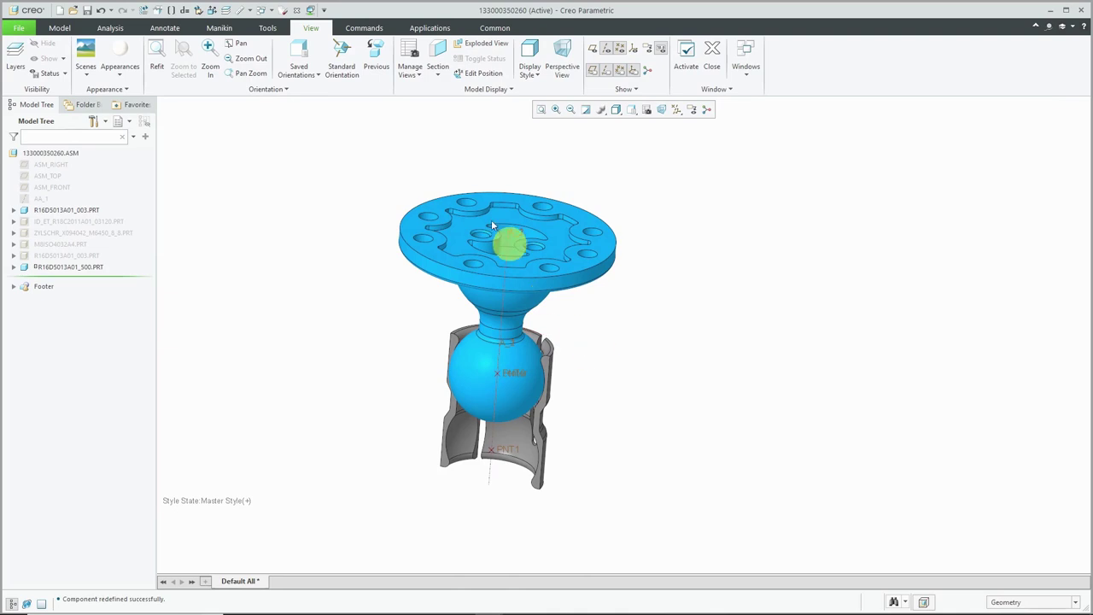
Drag-test the flange on the ball joint, cancel the drag, and close the drag tool
{"action": "left_click", "coordinate": [59, 28]}
{"action": "left_click", "coordinate": [306, 70]}
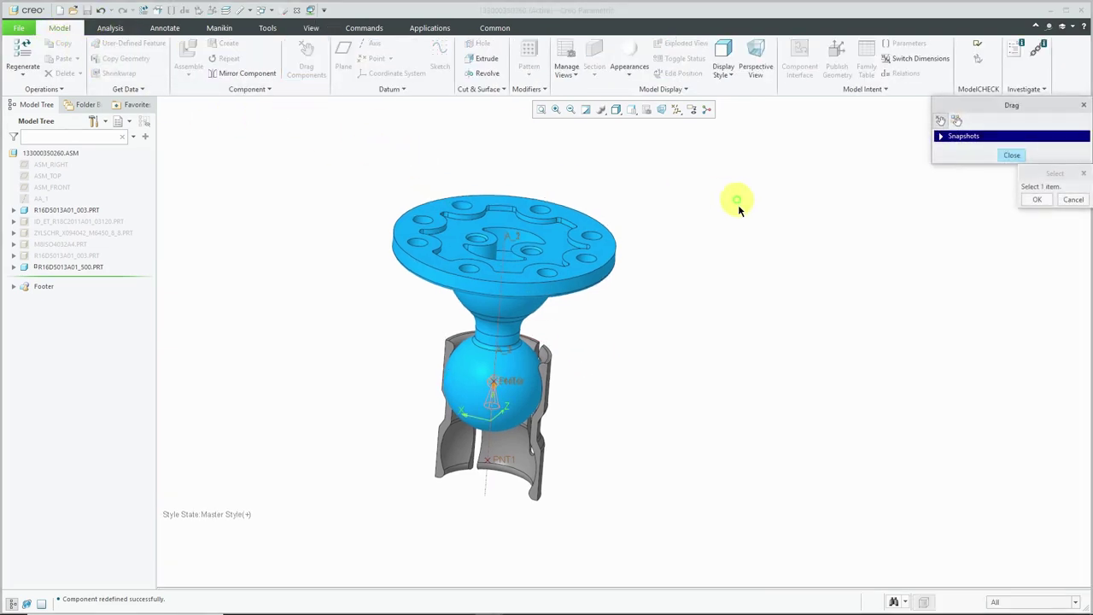
{"action": "left_click", "coordinate": [619, 256]}
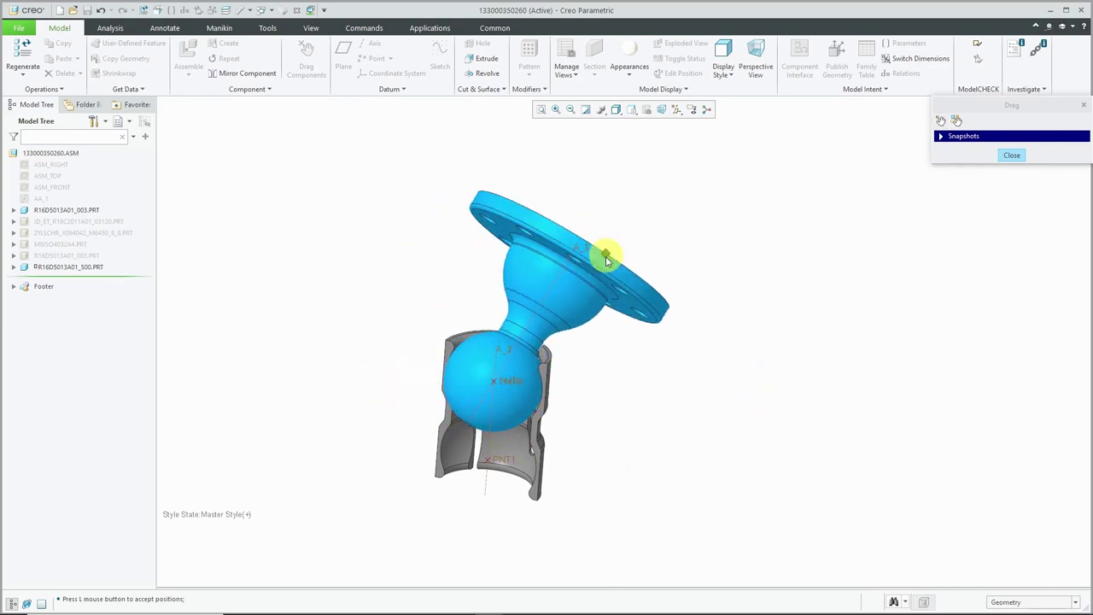
{"action": "middle_click", "coordinate": [736, 376]}
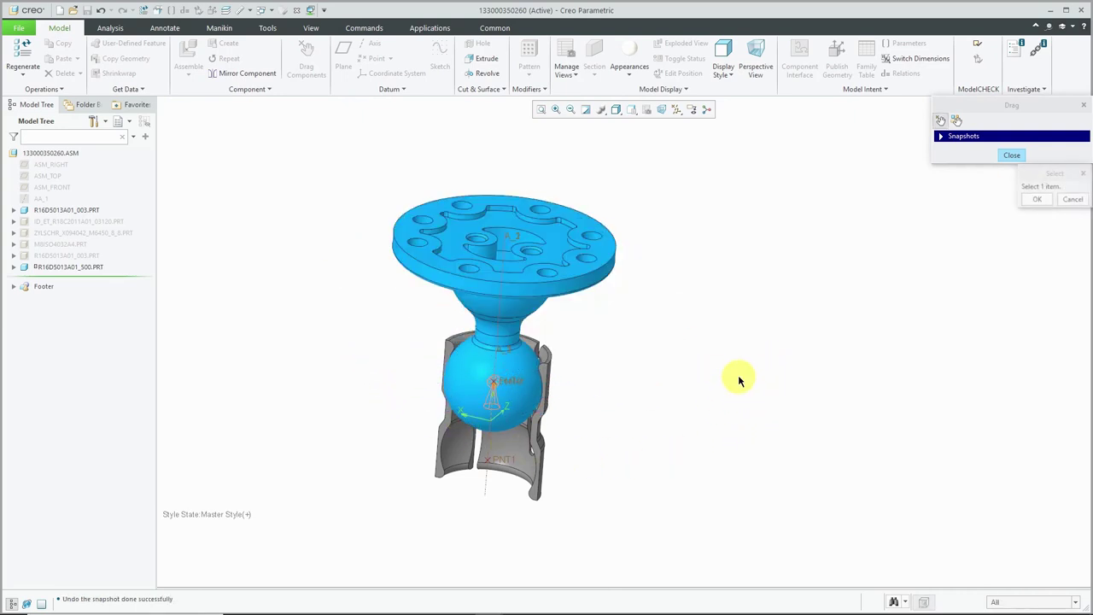
{"action": "left_click", "coordinate": [1012, 155]}
{"action": "scroll", "coordinate": [624, 356], "scroll_direction": "up", "scroll_amount": 6}
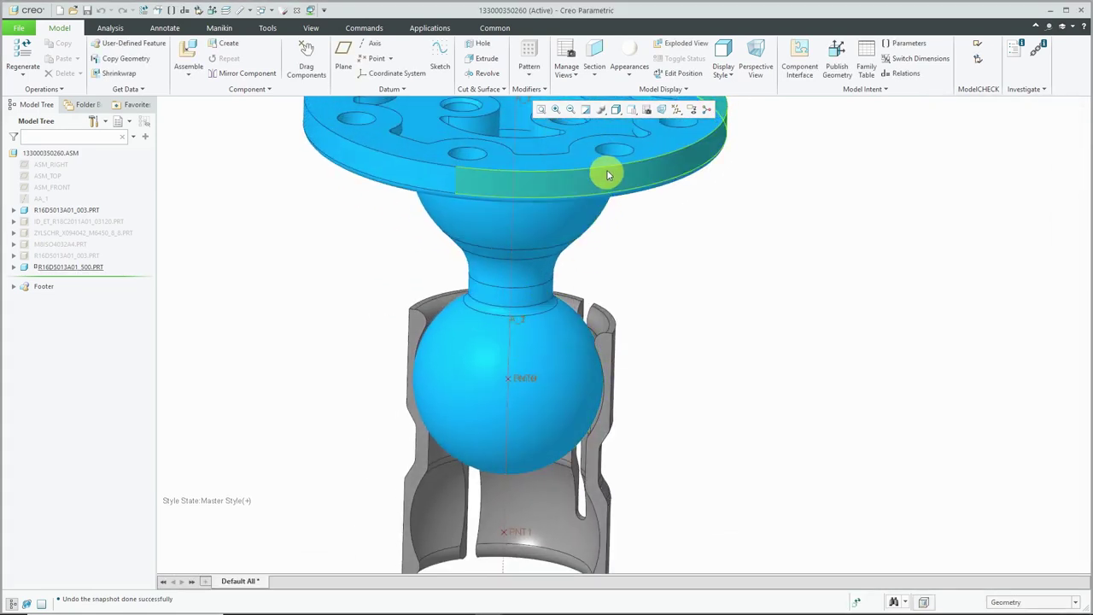
Drag-test the flange once more, then select R16D5013A01_500.PRT in the Model Tree
{"action": "left_click", "coordinate": [561, 162]}
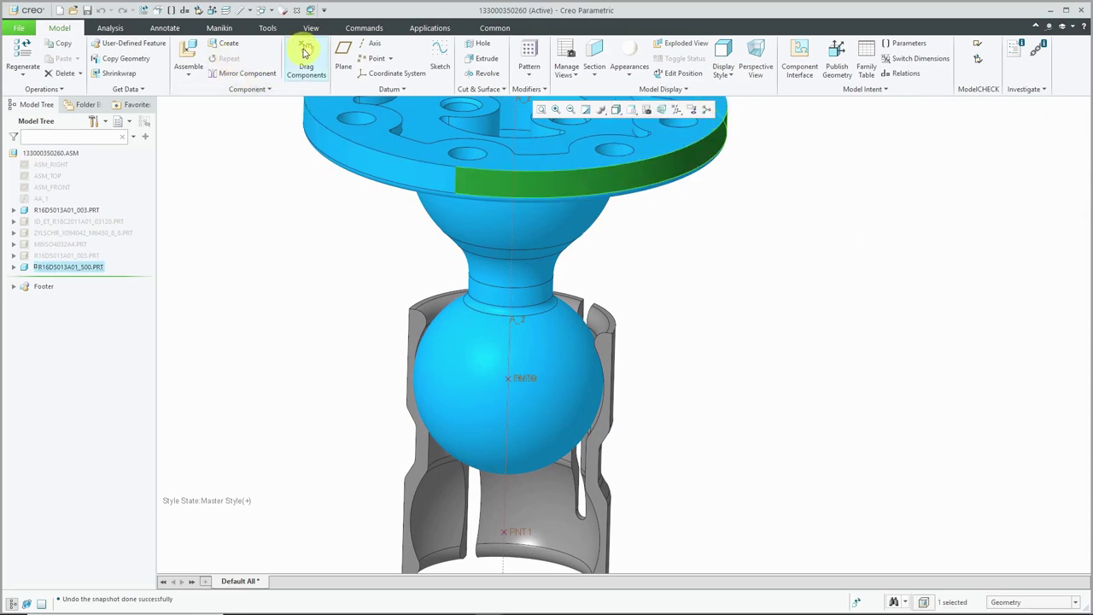
{"action": "left_click", "coordinate": [306, 65]}
{"action": "left_click", "coordinate": [629, 170]}
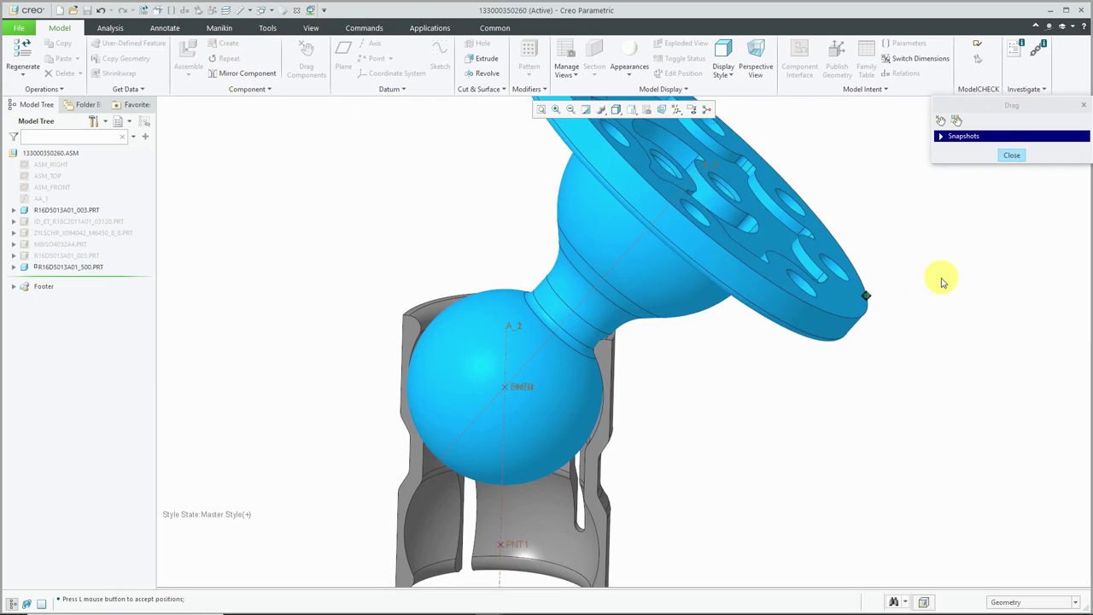
{"action": "middle_click", "coordinate": [971, 304]}
{"action": "middle_click", "coordinate": [487, 188]}
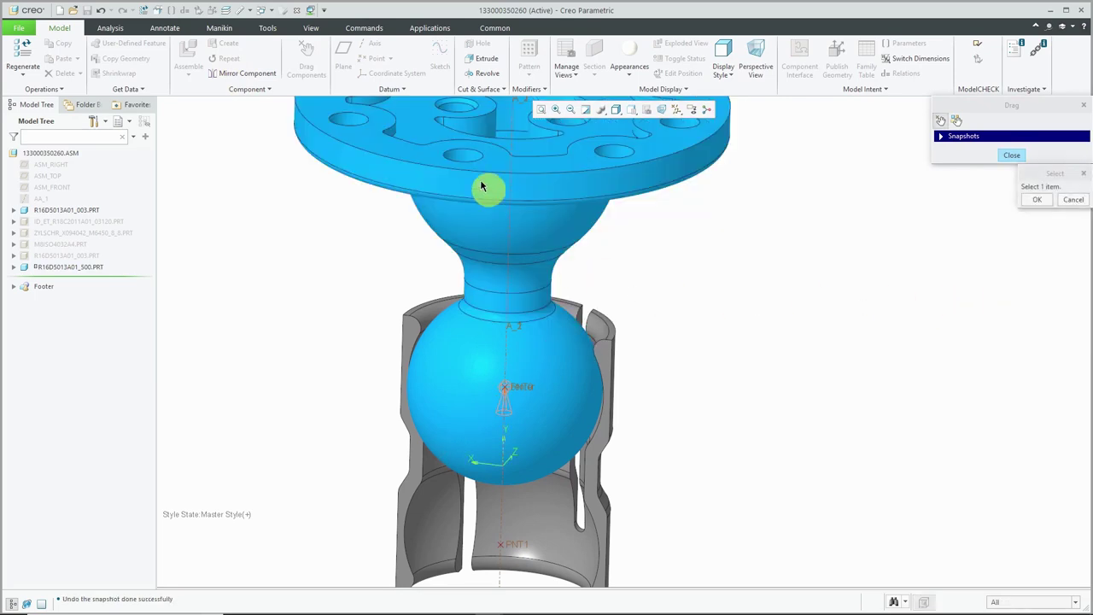
{"action": "left_click", "coordinate": [86, 270]}
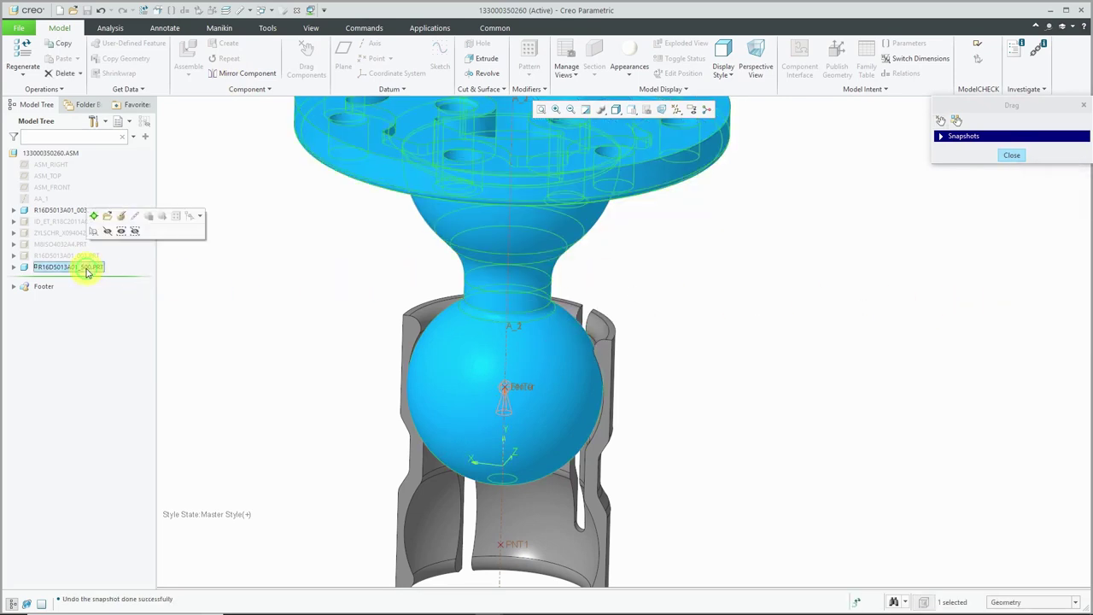
Edit the mount's placement and set the Ball connection's cone opening angle and current position to 35°
{"action": "left_click", "coordinate": [124, 218]}
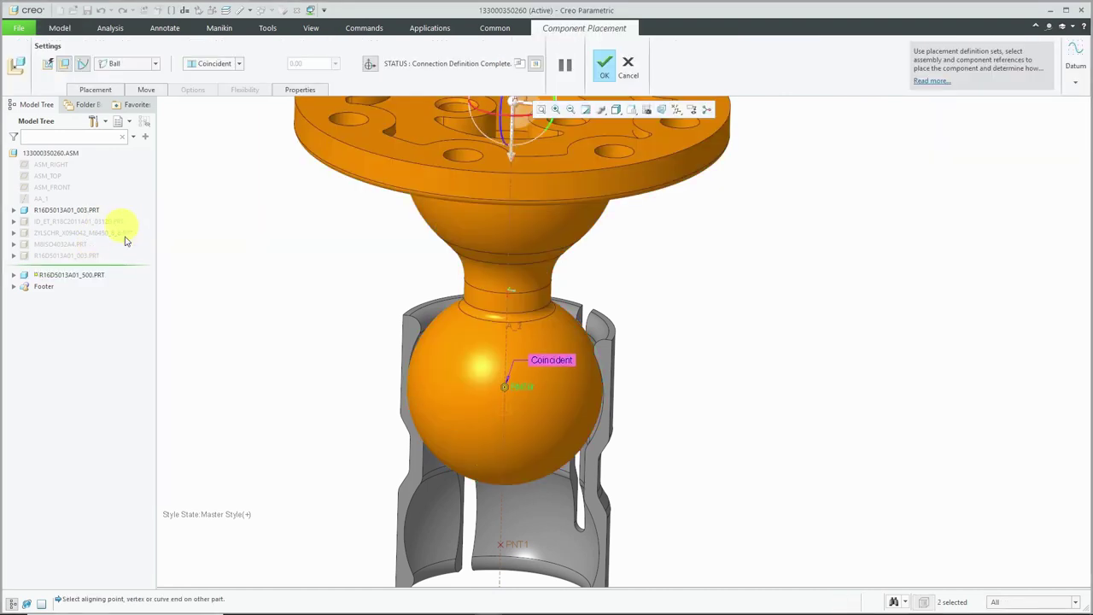
{"action": "left_click", "coordinate": [105, 89]}
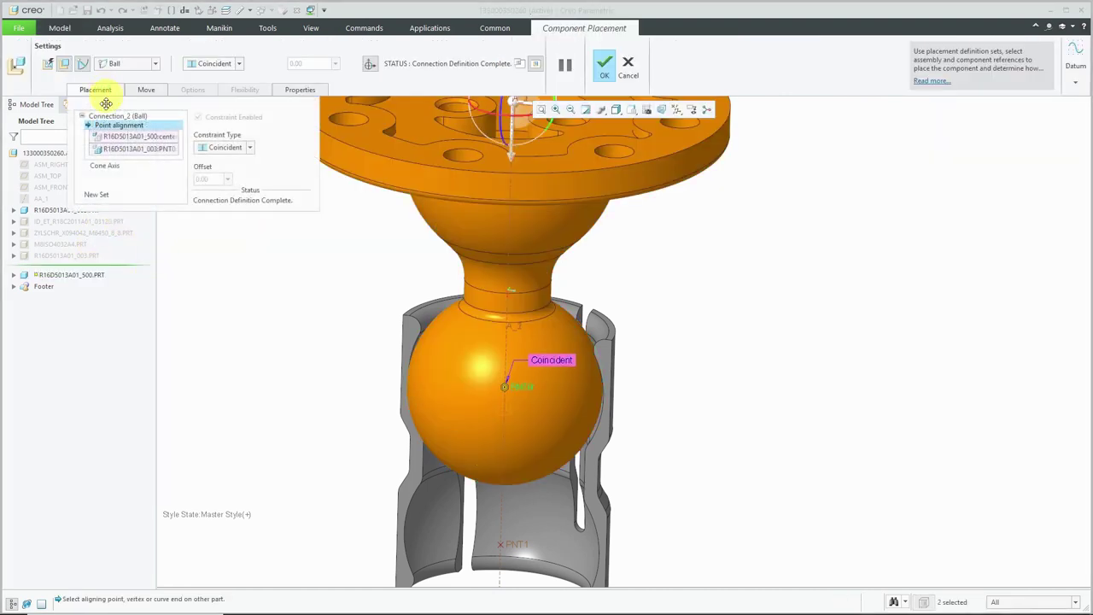
{"action": "left_click", "coordinate": [106, 164]}
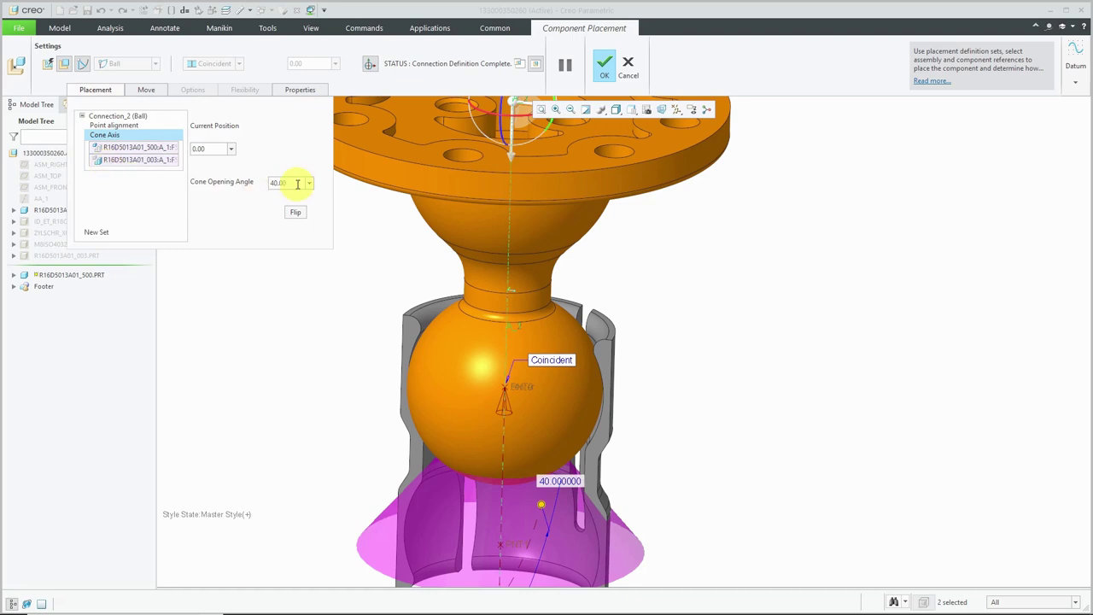
{"action": "type", "text": "35"}
{"action": "left_click", "coordinate": [295, 137]}
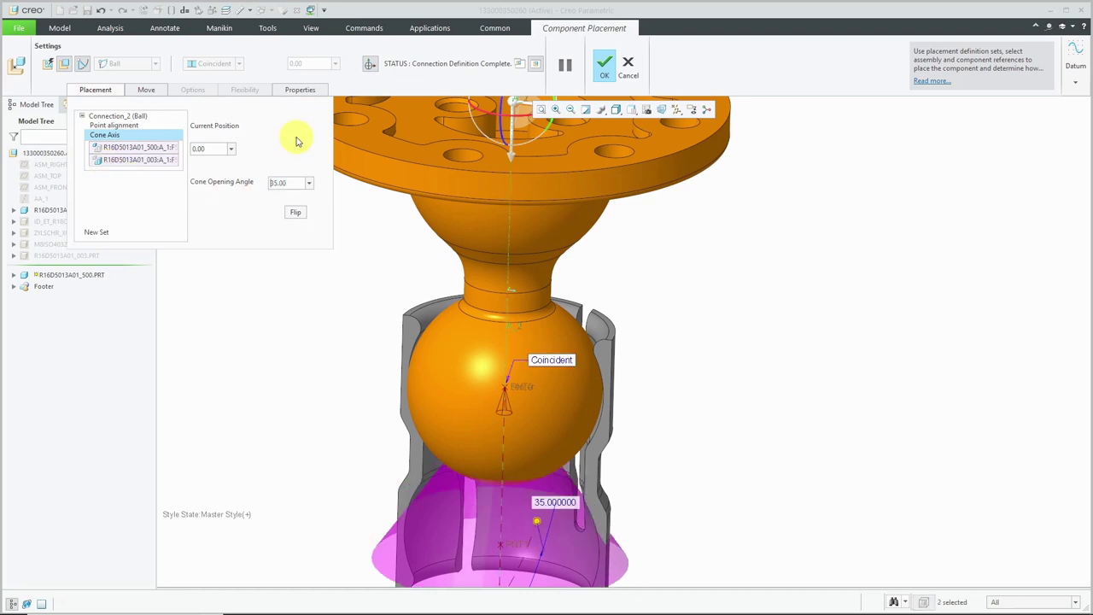
{"action": "left_click", "coordinate": [206, 154]}
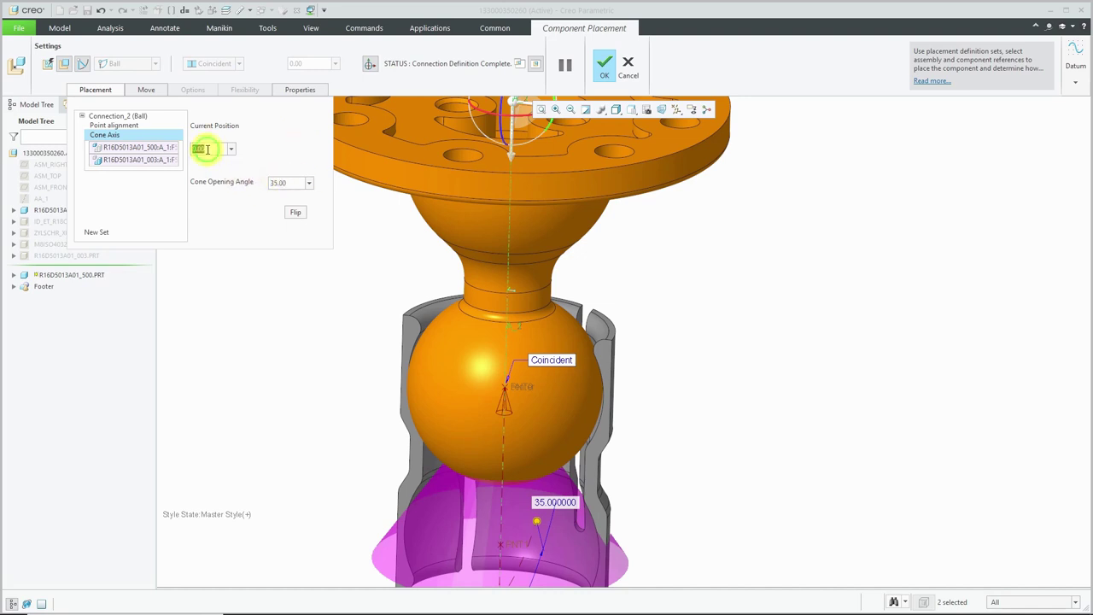
{"action": "type", "text": "35"}
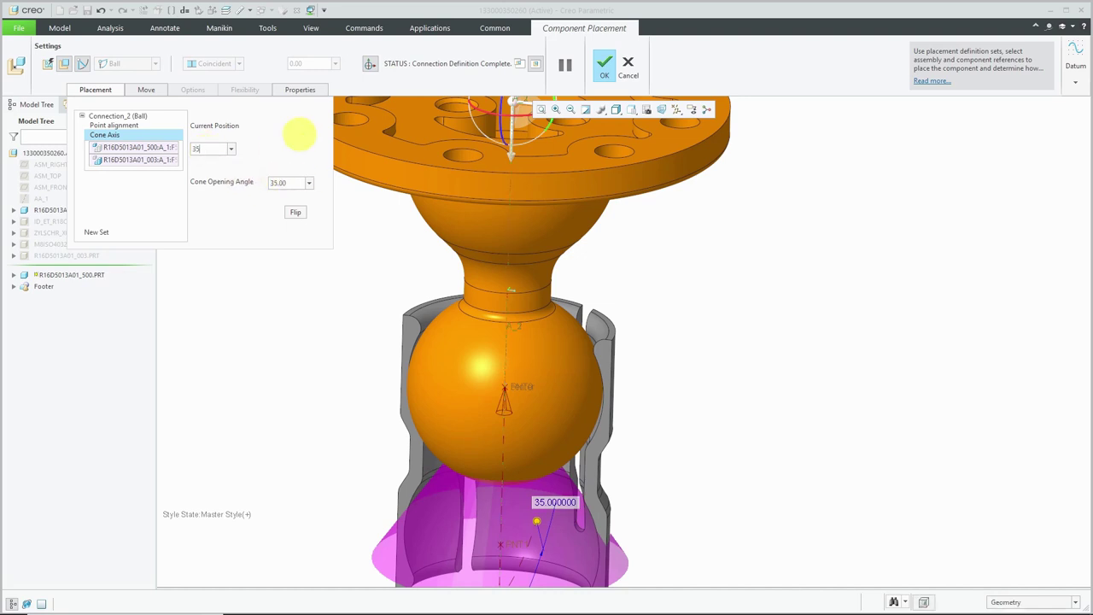
{"action": "key", "text": "Return"}
Set both current position and cone opening angle to 34° and confirm the redefinition
{"action": "left_click_drag", "start_coordinate": [606, 361], "coordinate": [643, 335], "text": "ctrl+alt"}
{"action": "scroll", "coordinate": [403, 354], "scroll_direction": "down", "scroll_amount": 5}
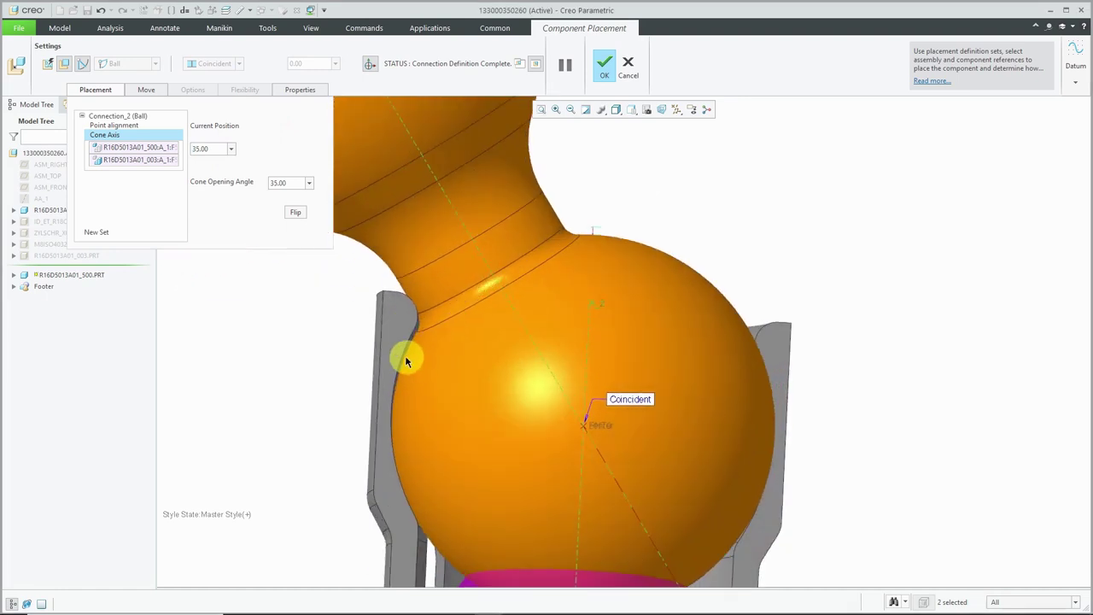
{"action": "scroll", "coordinate": [427, 357], "scroll_direction": "up", "scroll_amount": 1}
{"action": "scroll", "coordinate": [598, 350], "scroll_direction": "up", "scroll_amount": 2}
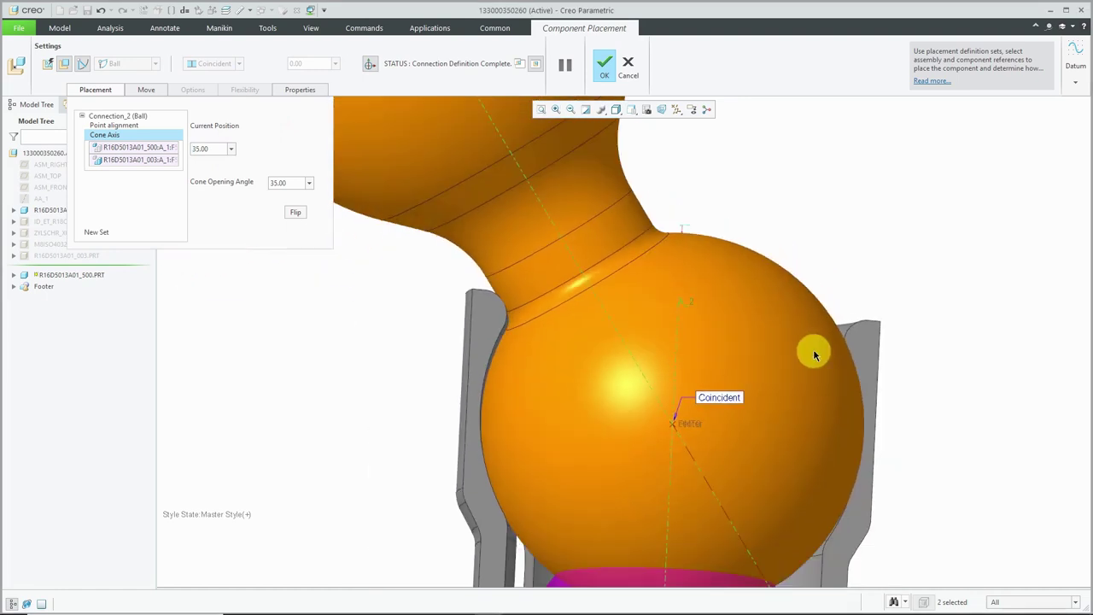
{"action": "left_click", "coordinate": [212, 149]}
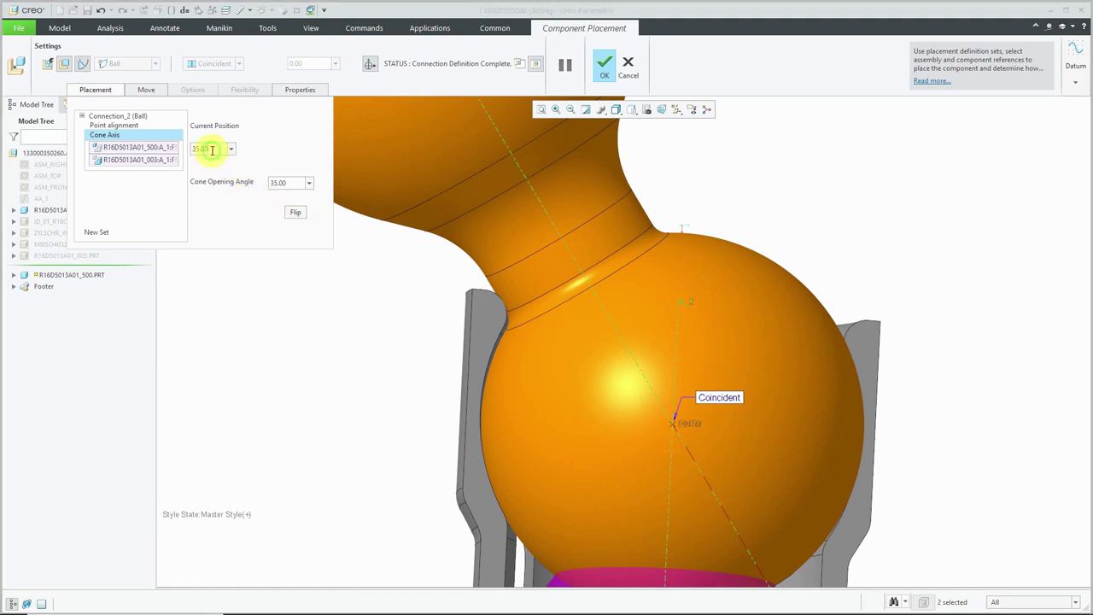
{"action": "type", "text": "3"}
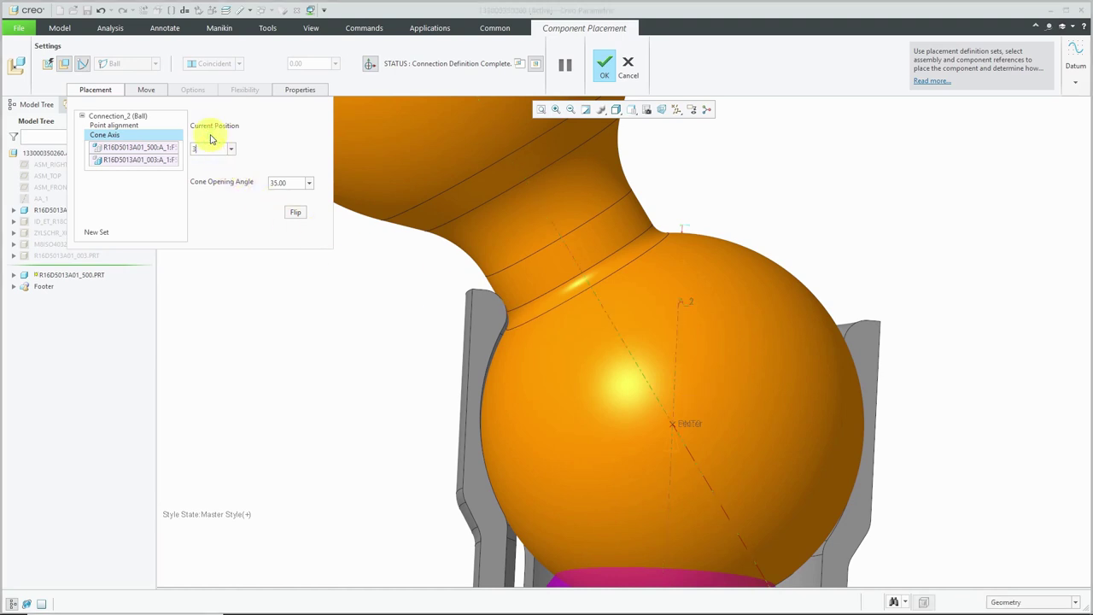
{"action": "type", "text": "4"}
{"action": "key", "text": "Return"}
{"action": "left_click", "coordinate": [286, 183]}
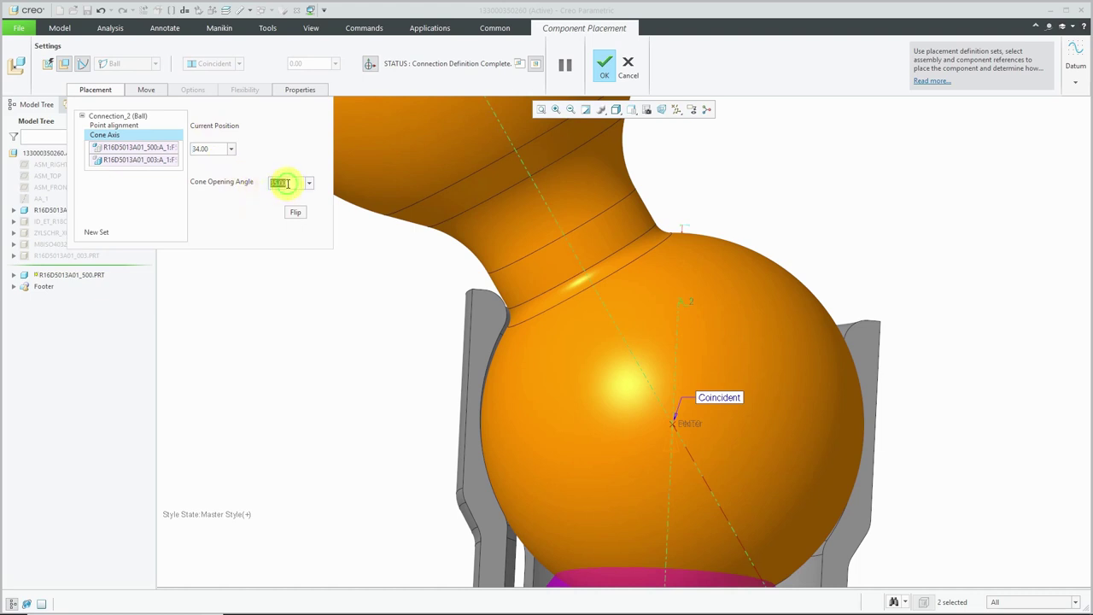
{"action": "type", "text": "3"}
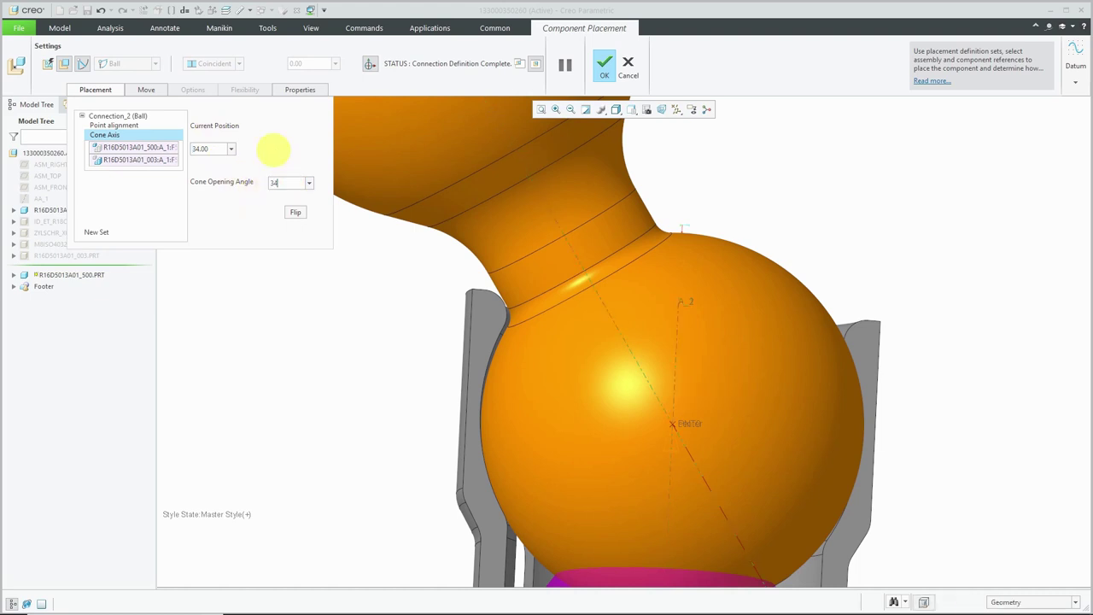
{"action": "type", "text": "4"}
{"action": "key", "text": "Return"}
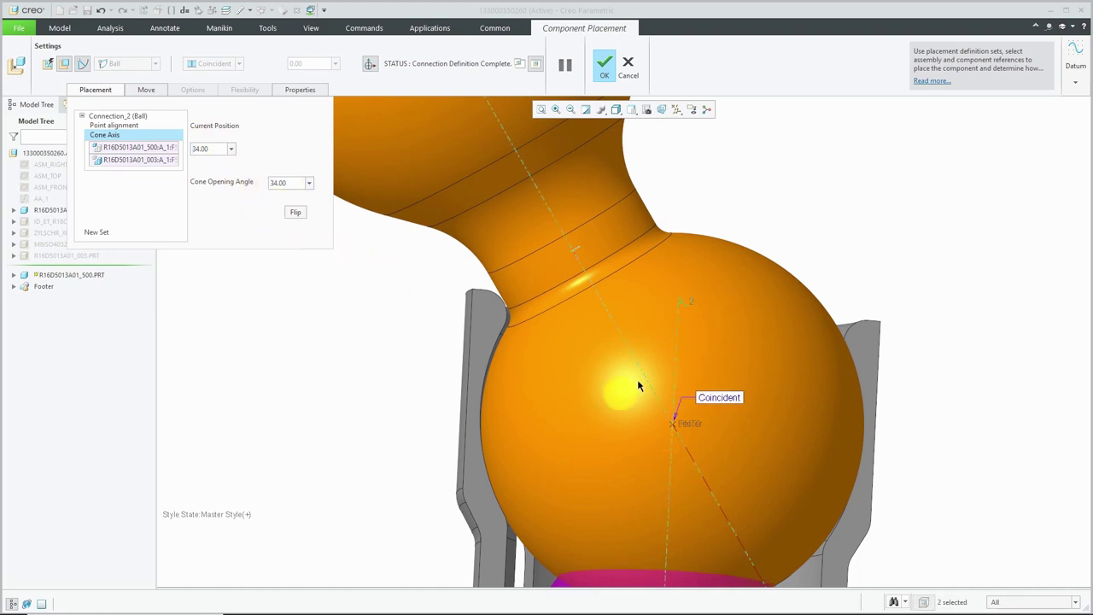
{"action": "left_click", "coordinate": [604, 66]}
Hide the datum axes and datum points in the assembly display
{"action": "scroll", "coordinate": [580, 439], "scroll_direction": "up", "scroll_amount": 5}
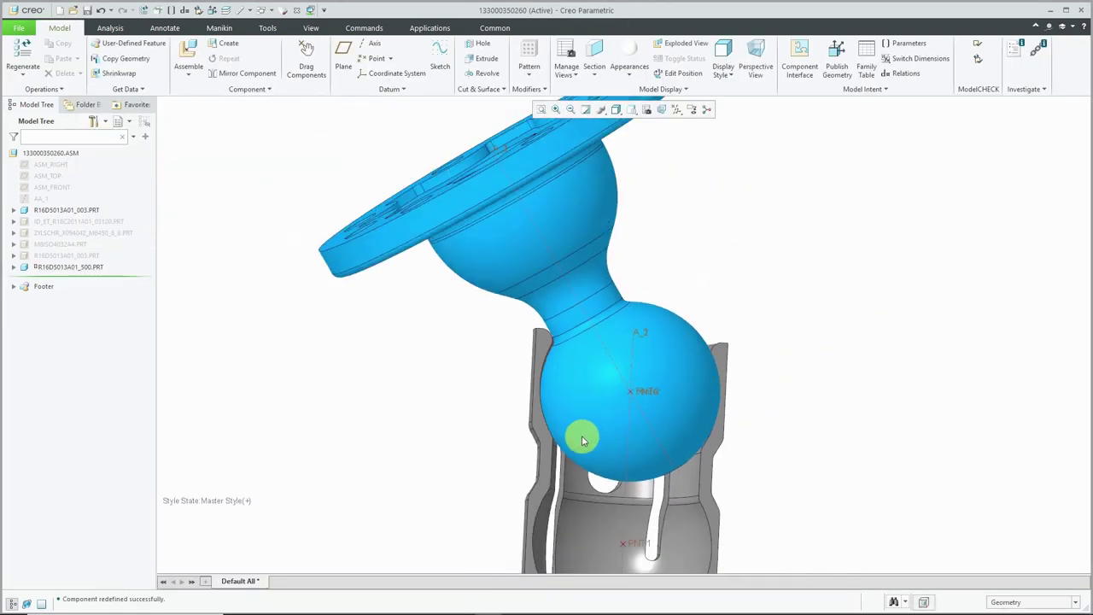
{"action": "mouse_move", "coordinate": [579, 436]}
{"action": "middle_mouse_down"}
{"action": "mouse_move", "coordinate": [606, 410]}
{"action": "mouse_move", "coordinate": [586, 439]}
{"action": "middle_mouse_up"}
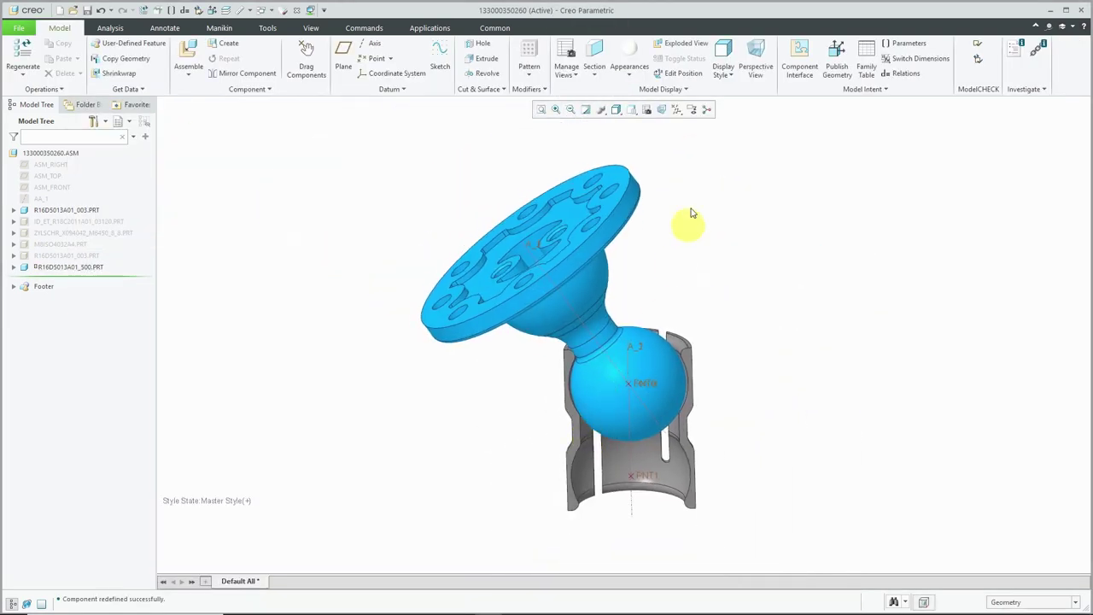
{"action": "left_click", "coordinate": [678, 112]}
{"action": "left_click", "coordinate": [677, 137]}
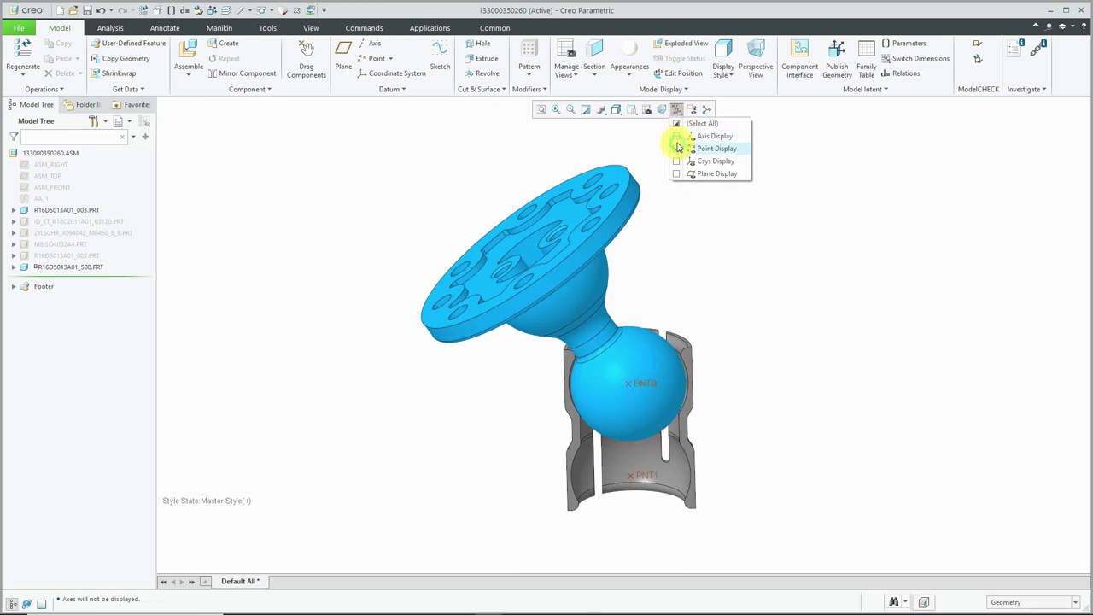
{"action": "left_click", "coordinate": [678, 150]}
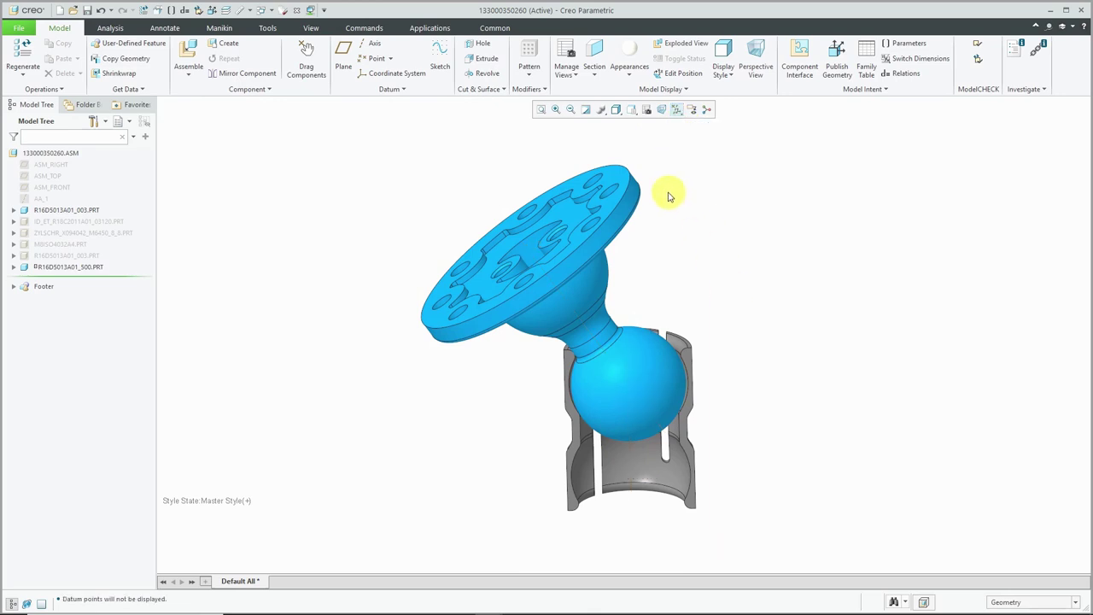
Drag the ball mount to check its swing is limited to 34°, then close the tool
{"action": "left_click", "coordinate": [306, 66]}
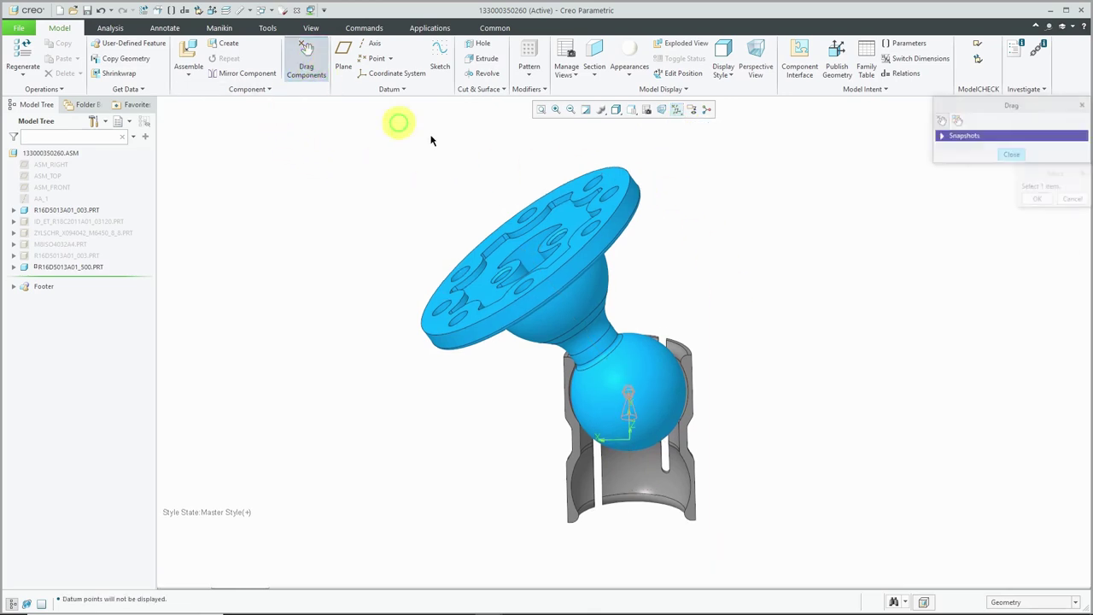
{"action": "left_click", "coordinate": [530, 223]}
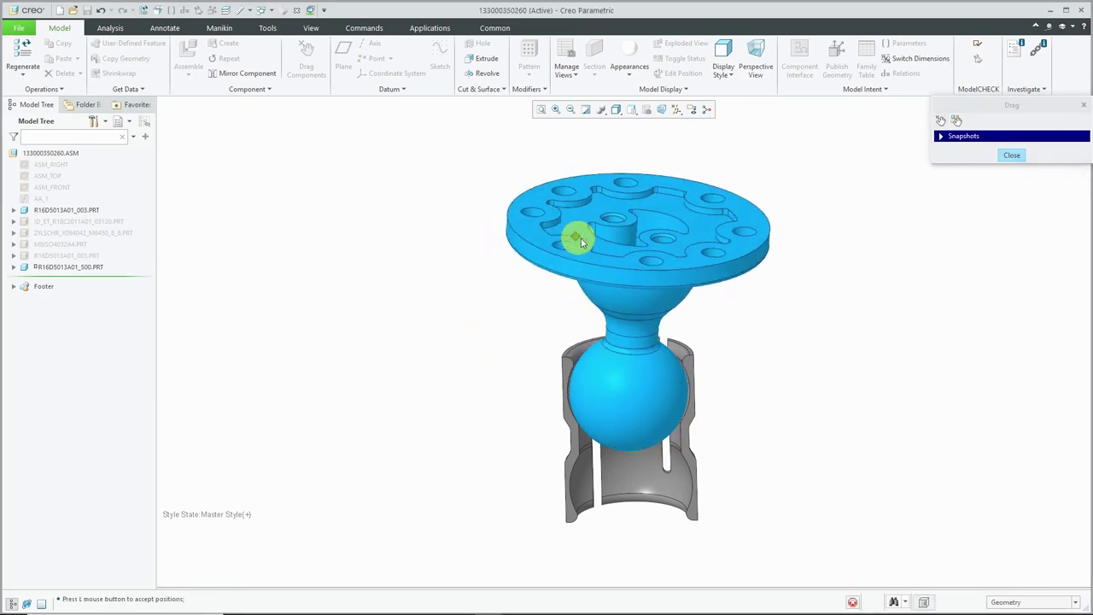
{"action": "left_click", "coordinate": [363, 203]}
{"action": "middle_click", "coordinate": [359, 193]}
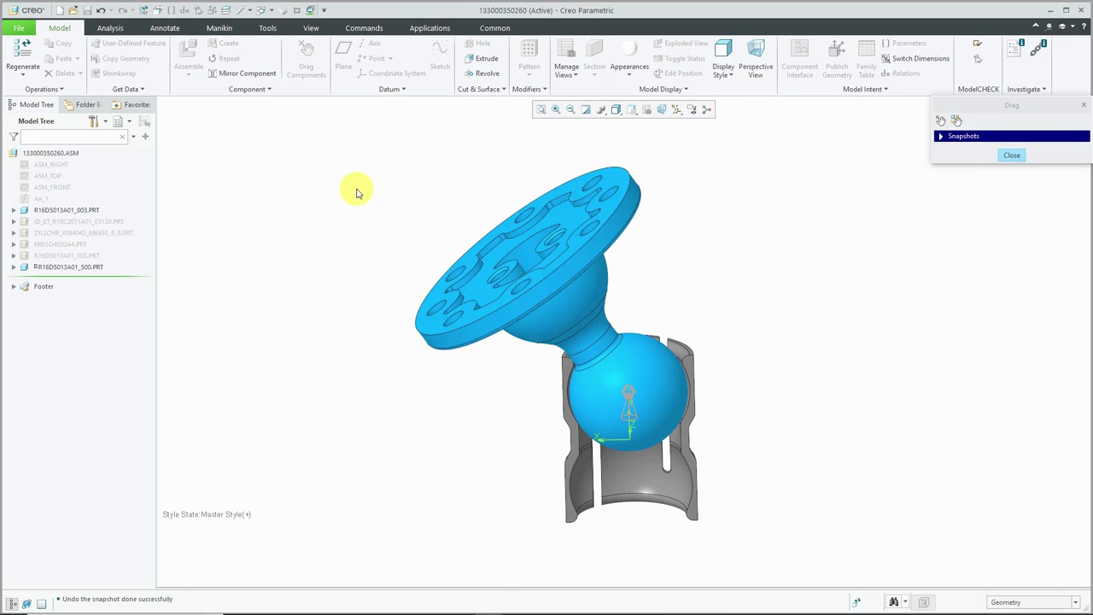
{"action": "left_click", "coordinate": [1011, 158]}
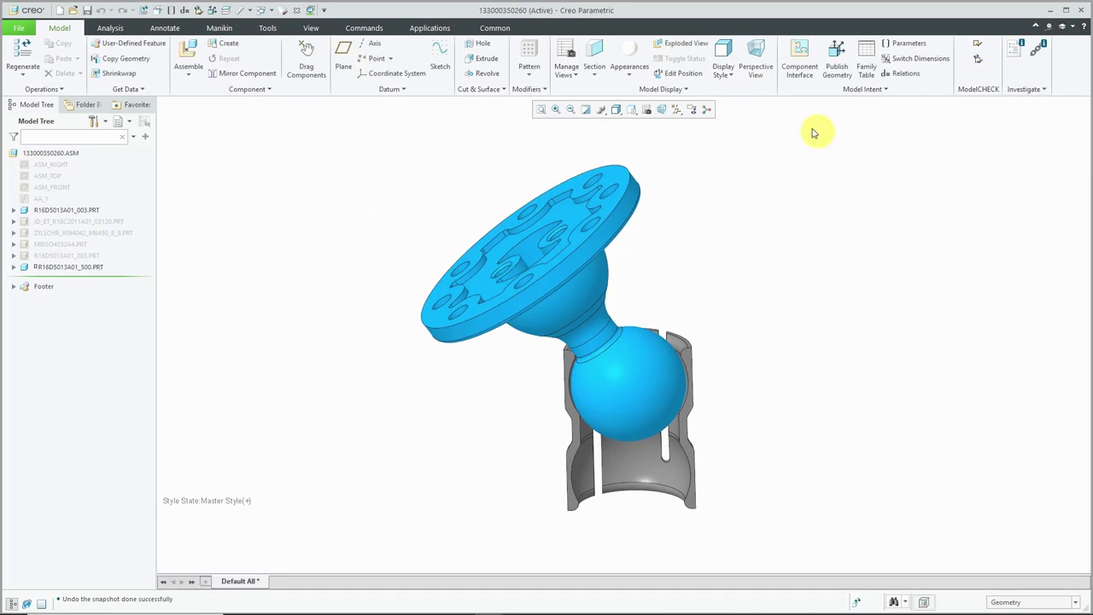
Enter the Mechanism application from the Applications tools
{"action": "left_click", "coordinate": [436, 28]}
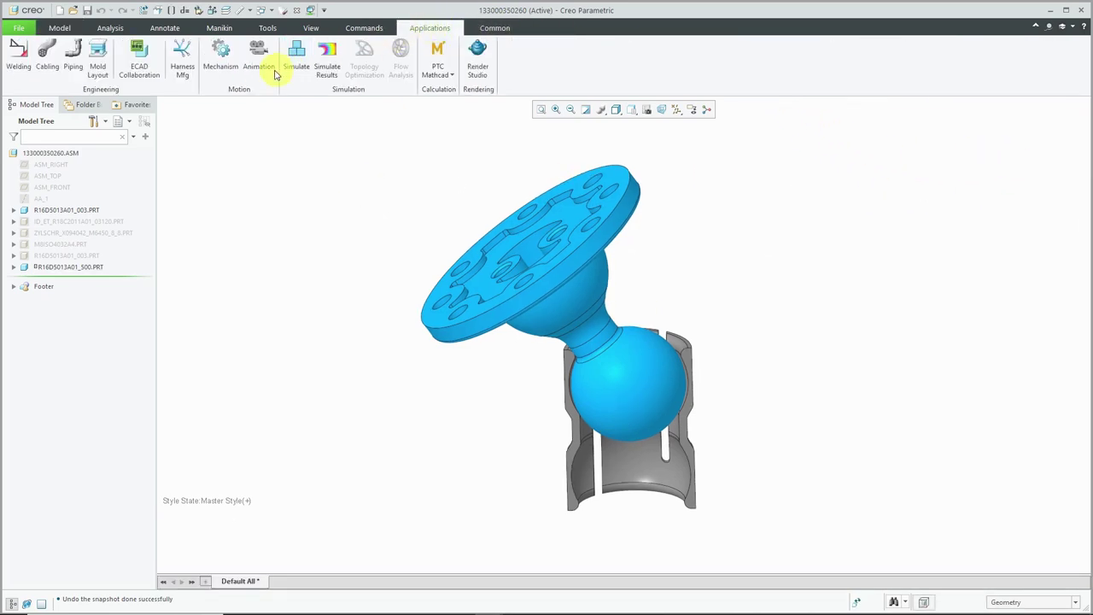
{"action": "left_click", "coordinate": [225, 65]}
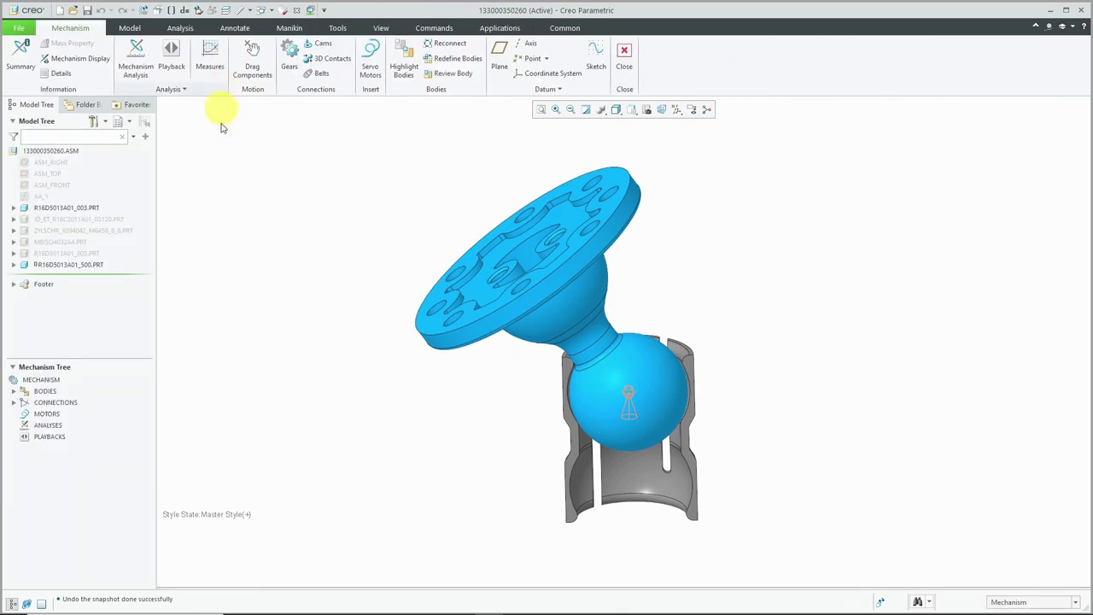